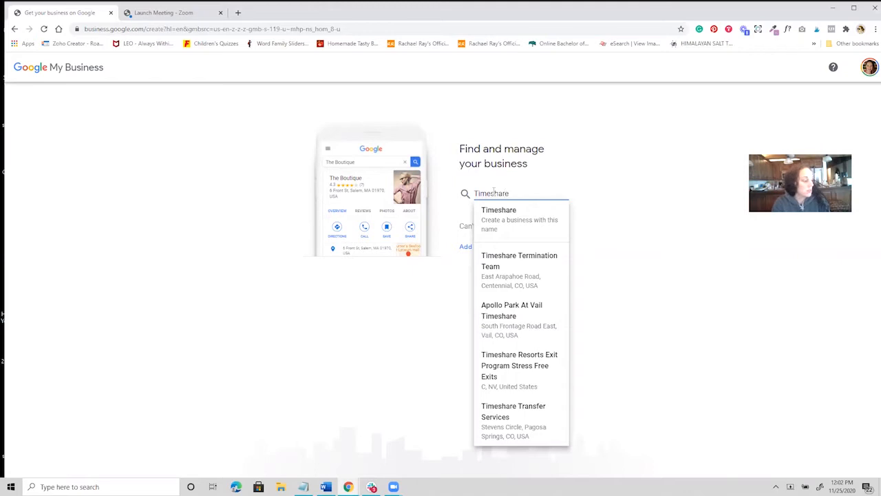
Step: Create a new business named "Timeshare Stop Loss" and continue to the category choice
{"action": "type", "text": "StopL"}
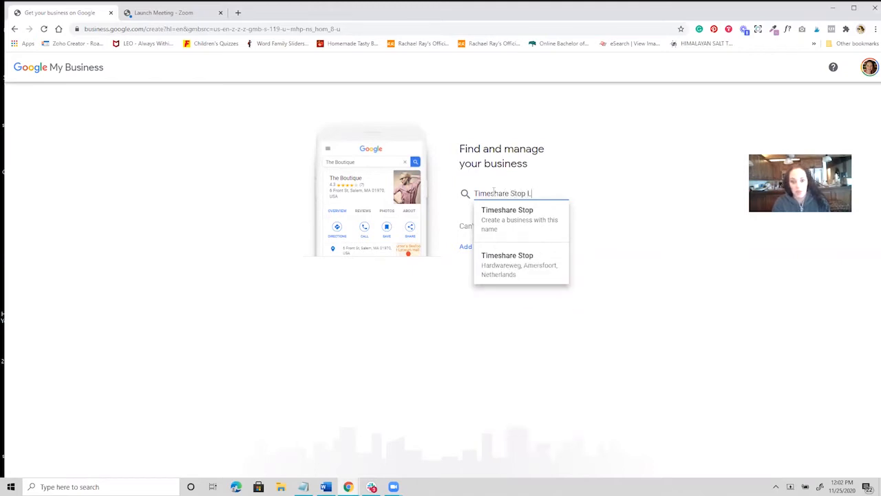
{"action": "type", "text": "LC"}
{"action": "key", "text": "Return"}
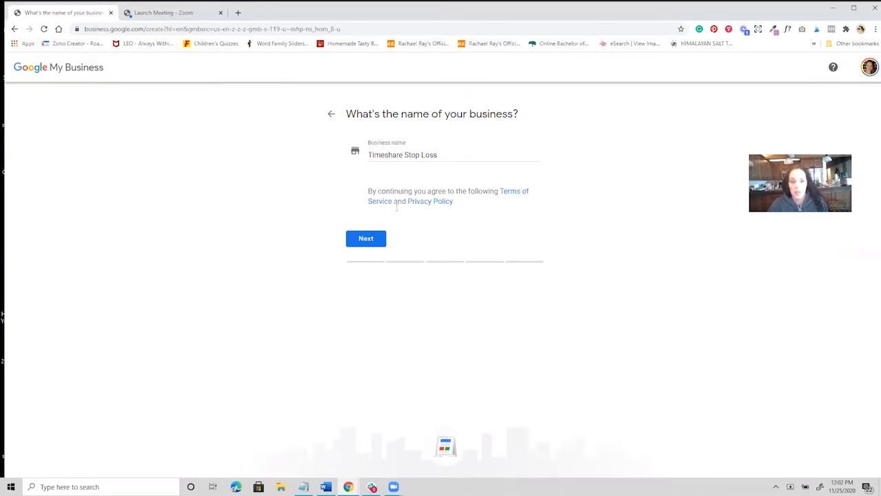
{"action": "left_click", "coordinate": [369, 241]}
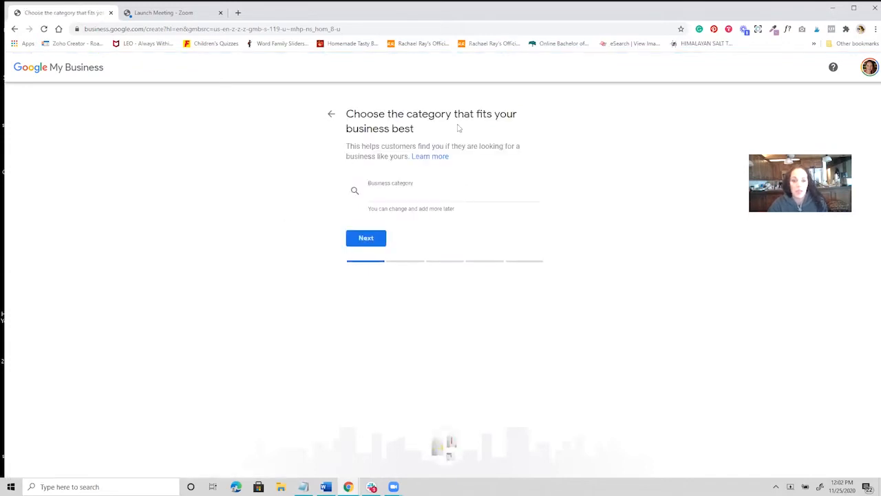
Step: Set the business category to Legal services and answer No to adding a location customers can visit
{"action": "left_click", "coordinate": [380, 194]}
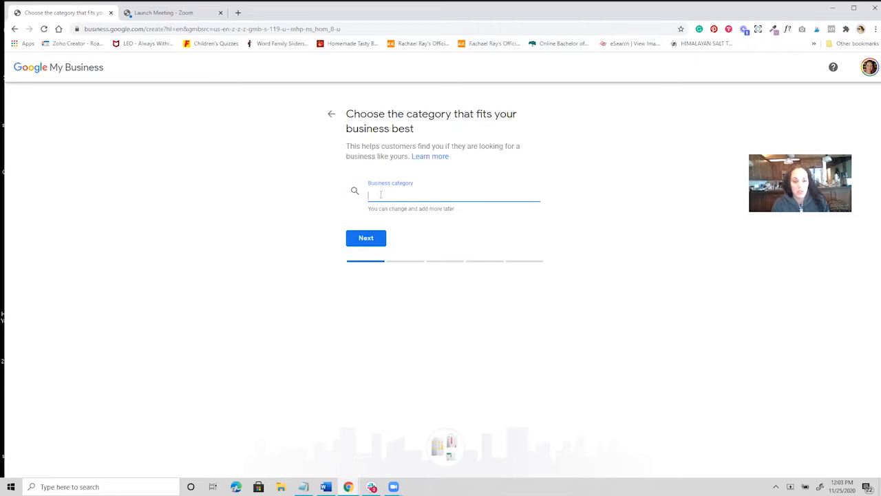
{"action": "type", "text": "Legal"}
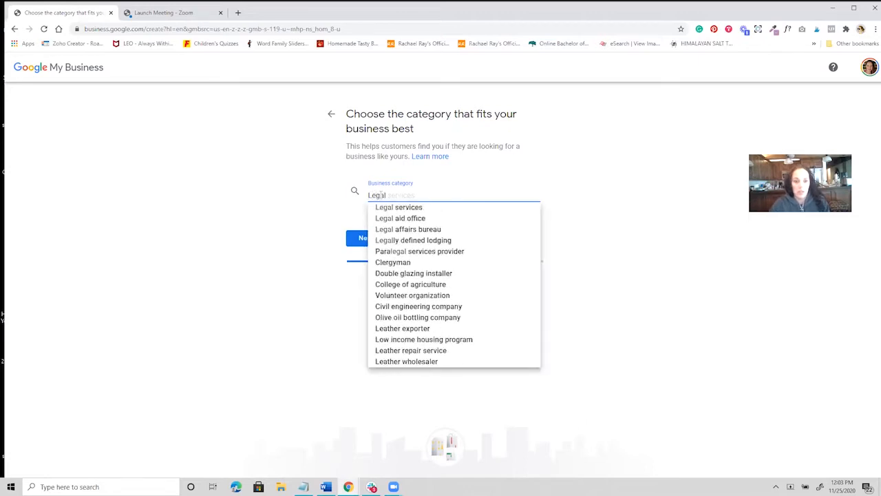
{"action": "left_click", "coordinate": [434, 207]}
{"action": "left_click", "coordinate": [375, 239]}
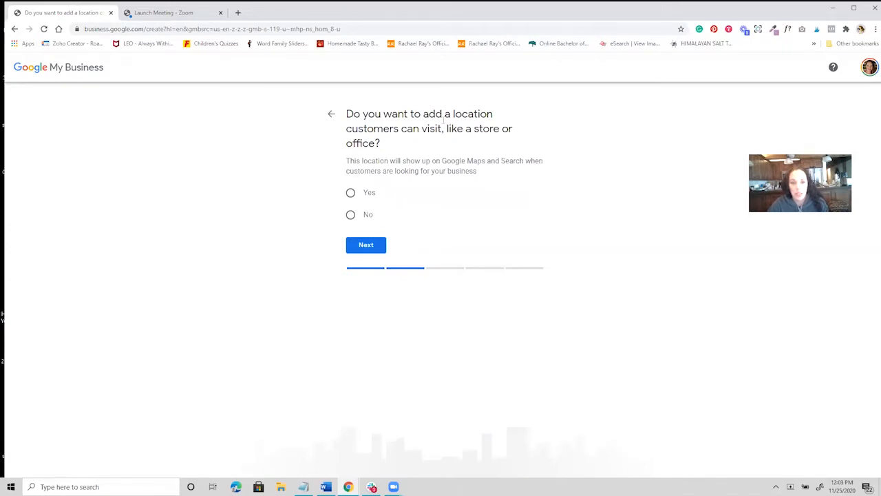
{"action": "left_click", "coordinate": [350, 215]}
{"action": "left_click", "coordinate": [367, 248]}
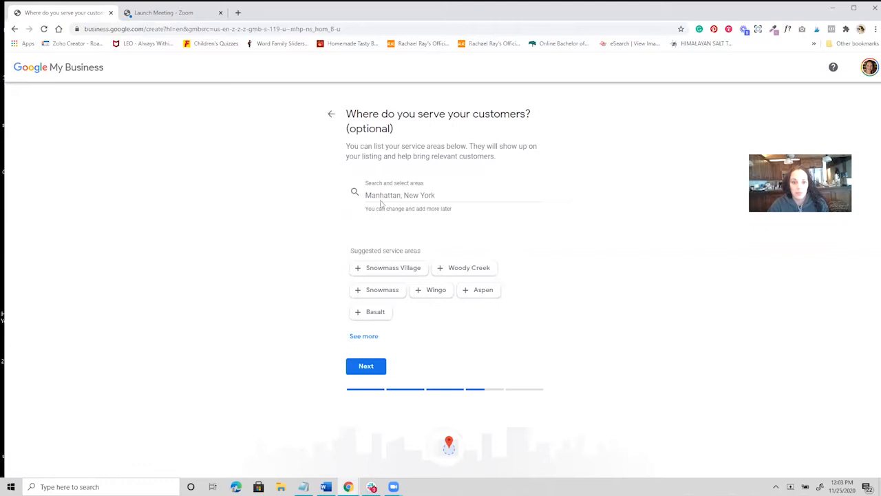
Step: Add the states of Georgia and California, USA, as service areas
{"action": "left_click", "coordinate": [382, 195]}
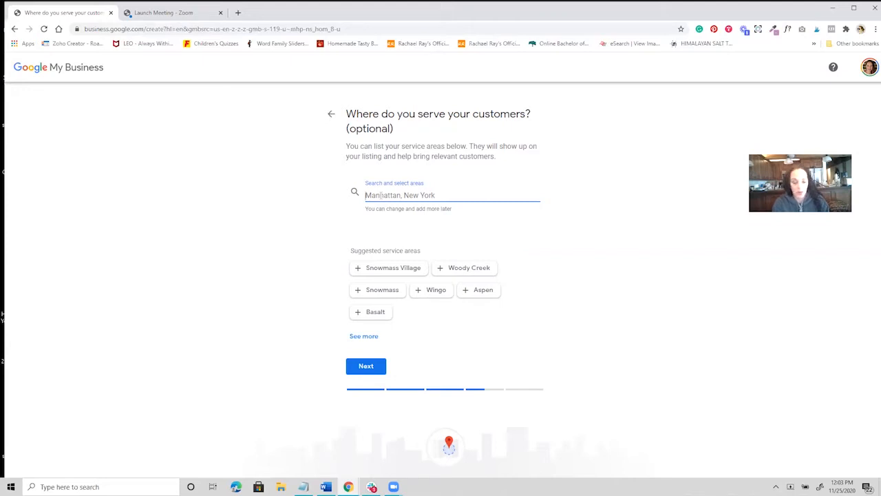
{"action": "type", "text": "Georgia"}
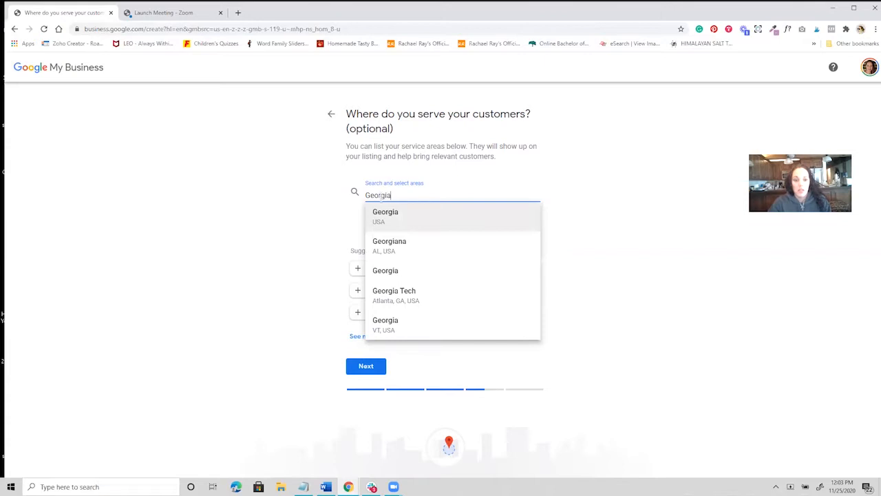
{"action": "left_click", "coordinate": [383, 215]}
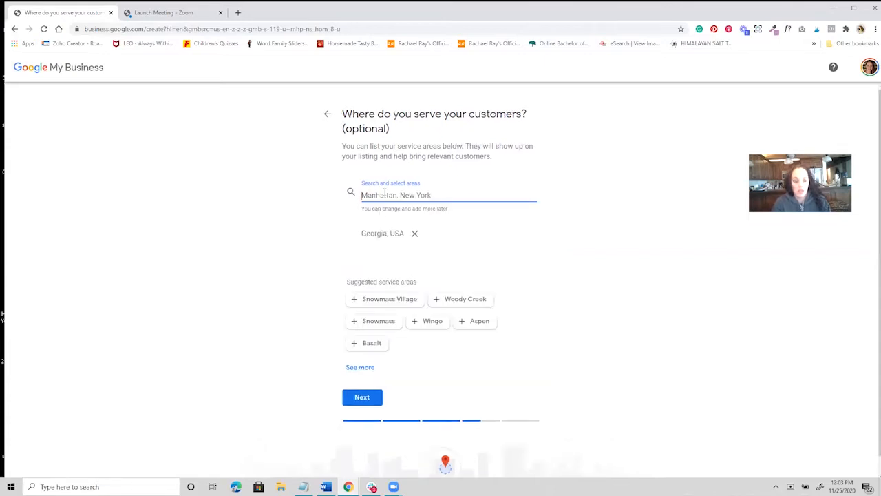
{"action": "type", "text": "F"}
{"action": "key", "text": "BackSpace"}
{"action": "type", "text": "California"}
{"action": "left_click", "coordinate": [390, 217]}
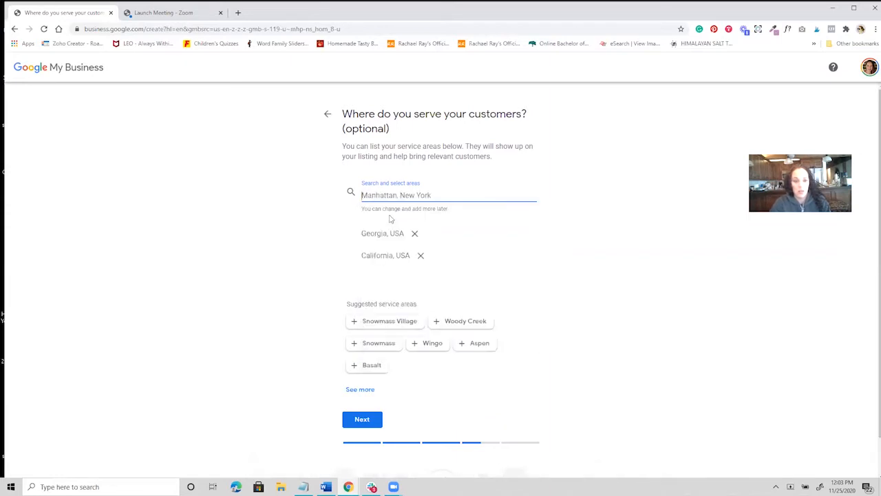
Step: Add South Carolina and Massachusetts to the service areas and continue to the contact details
{"action": "type", "text": "South"}
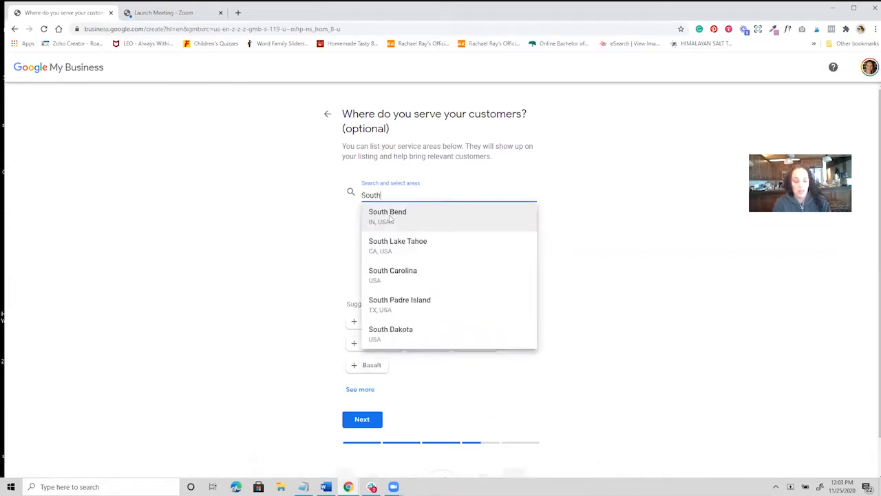
{"action": "type", "text": " Carolina"}
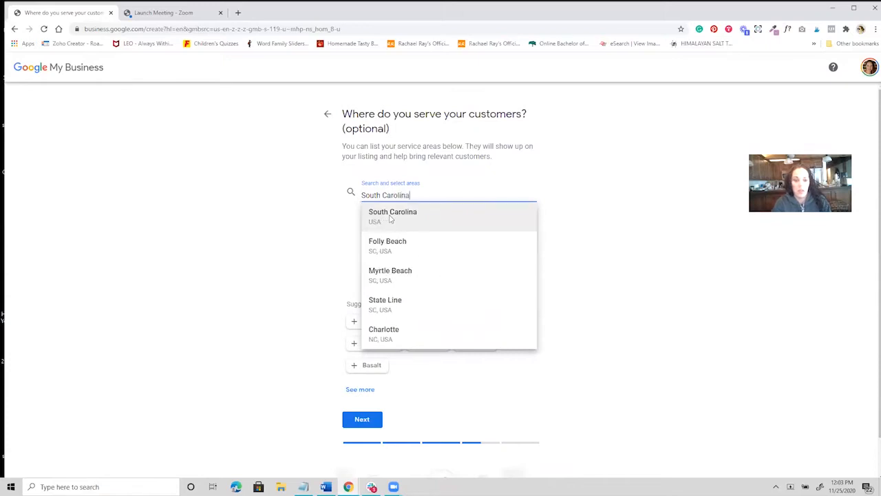
{"action": "left_click", "coordinate": [391, 216]}
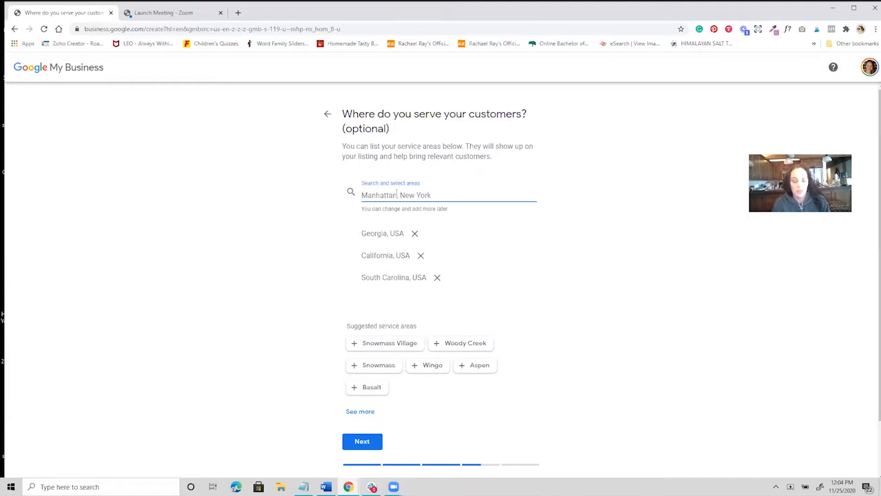
{"action": "type", "text": "Mas"}
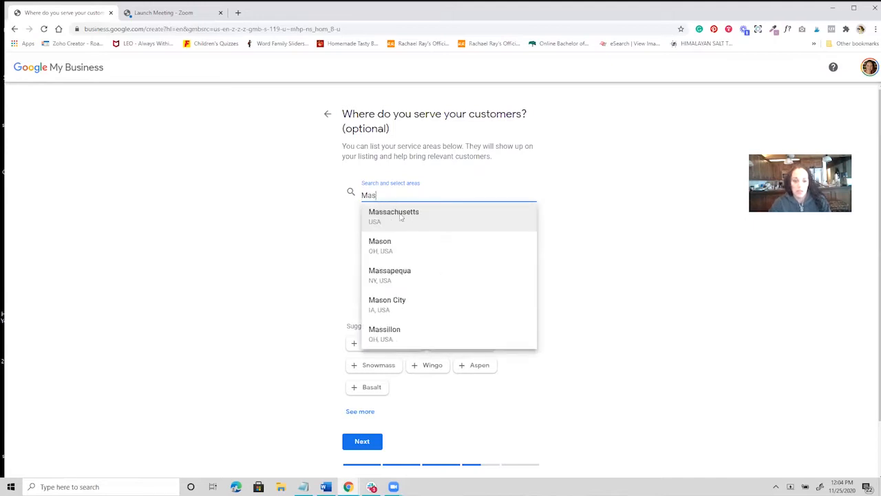
{"action": "left_click", "coordinate": [399, 213]}
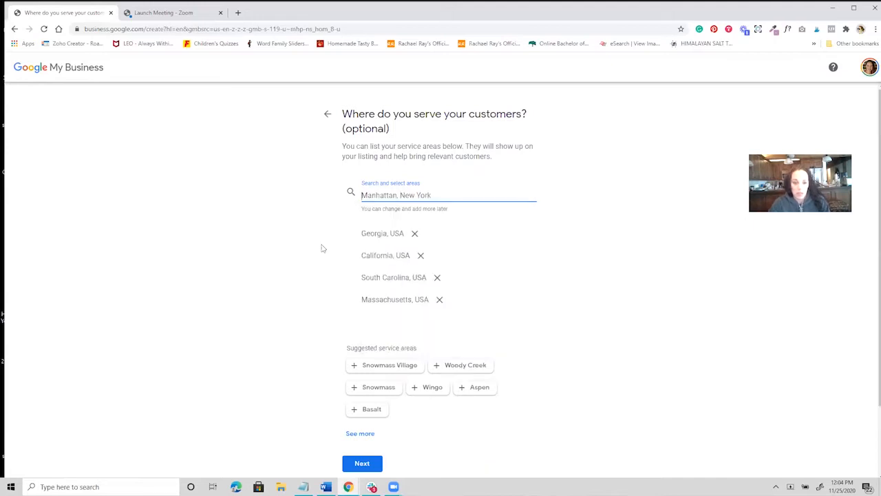
{"action": "scroll", "coordinate": [316, 255], "scroll_direction": "down", "scroll_amount": 2}
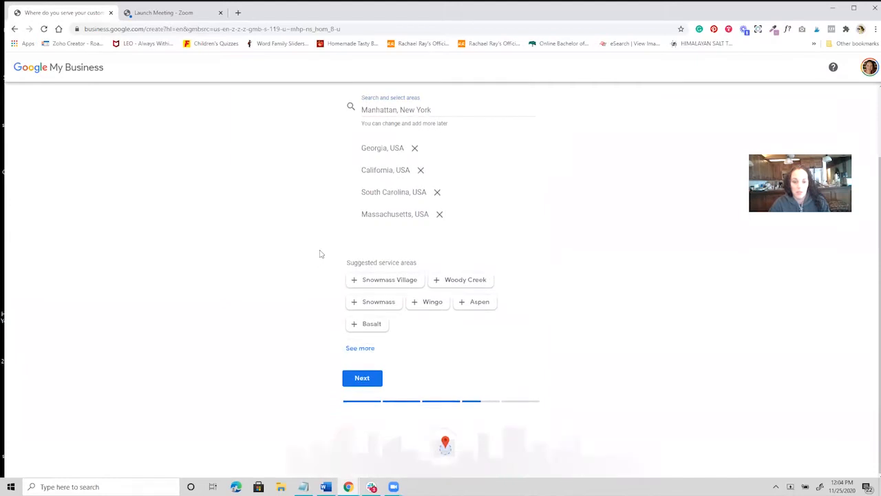
{"action": "left_click", "coordinate": [362, 379]}
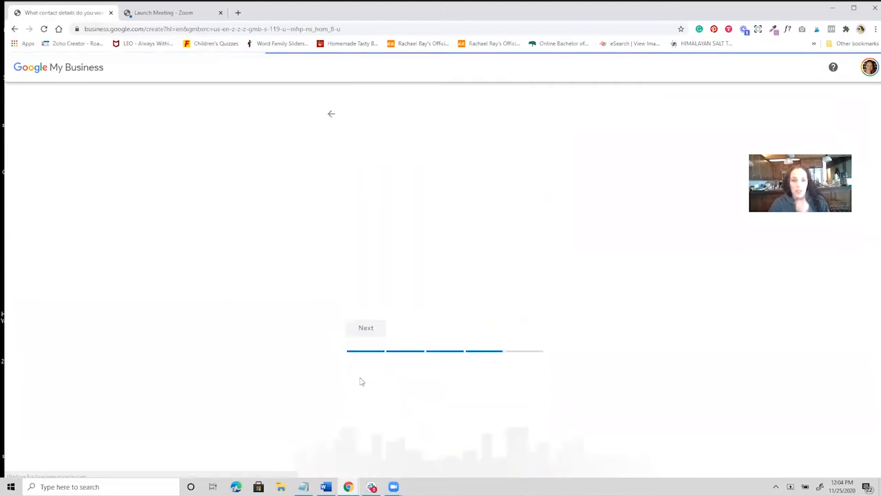
Step: Enter the contact phone number and the current website URL timesharestoploss.com, and finish the listing
{"action": "left_click", "coordinate": [438, 191]}
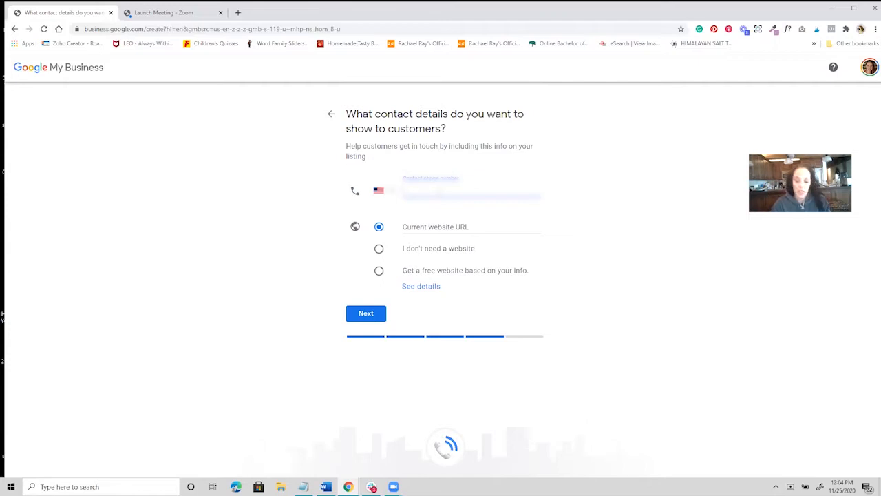
{"action": "type", "text": "555"}
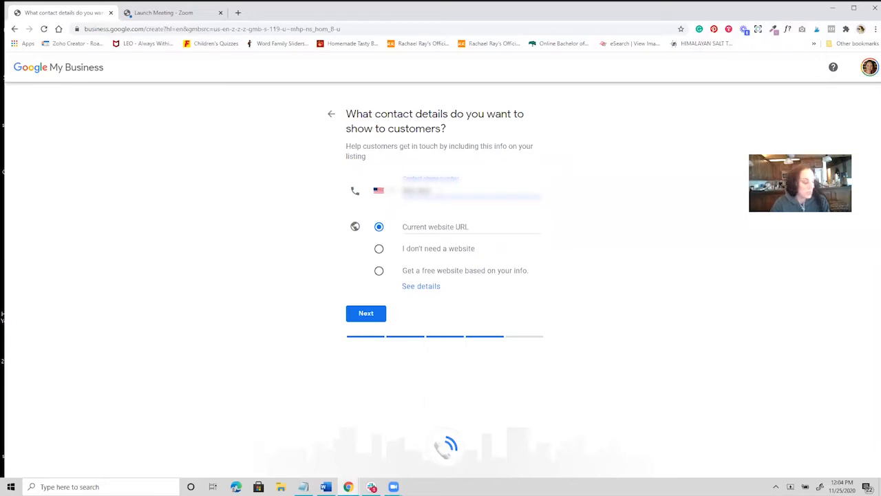
{"action": "type", "text": "5555"}
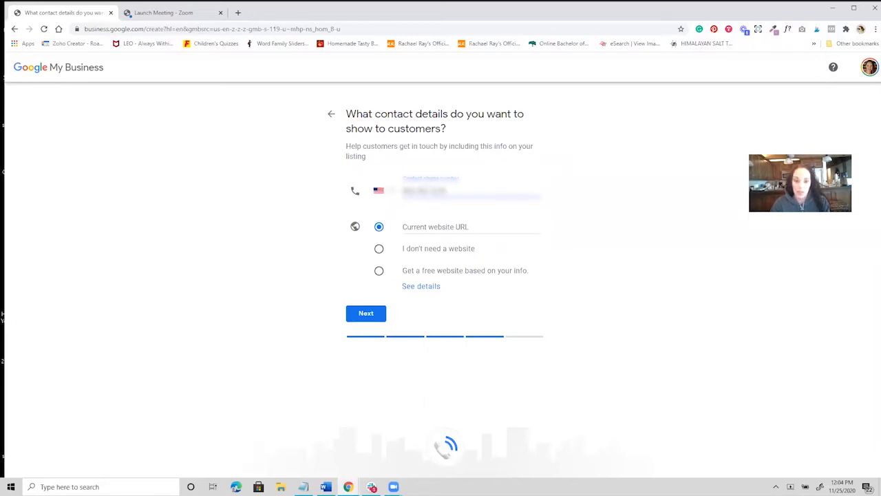
{"action": "left_click", "coordinate": [436, 227]}
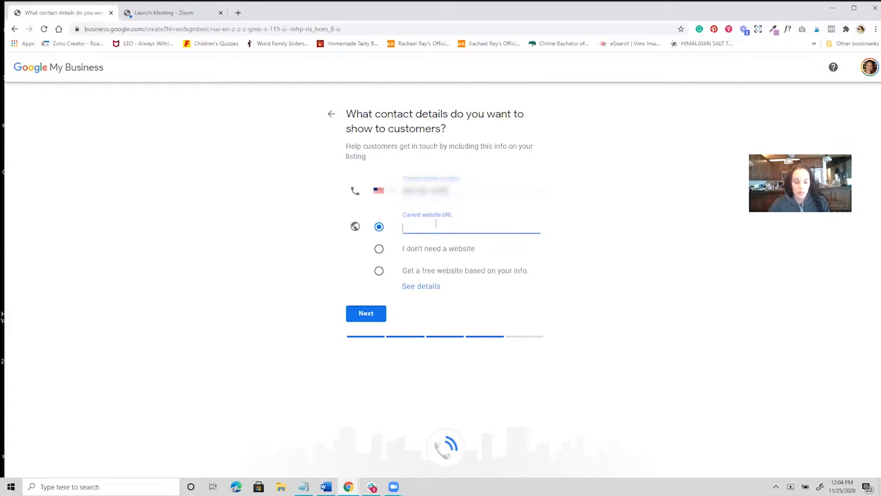
{"action": "type", "text": "timesharestoploss.com"}
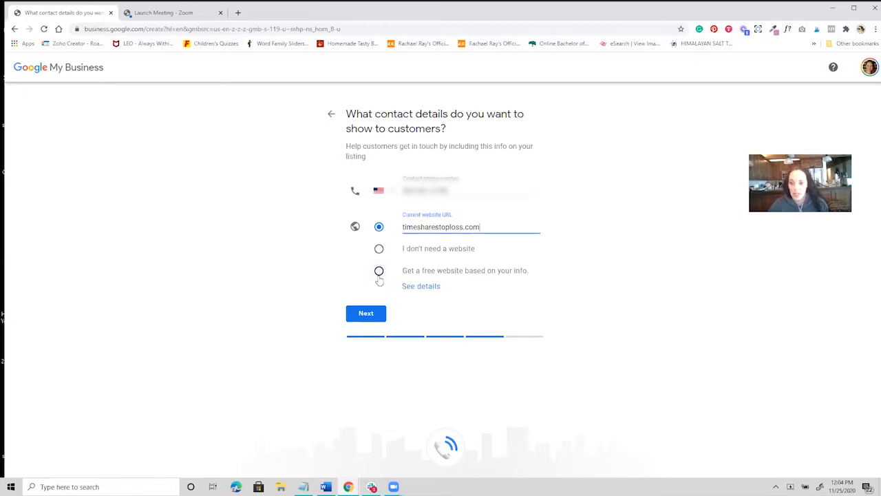
{"action": "left_click", "coordinate": [373, 314]}
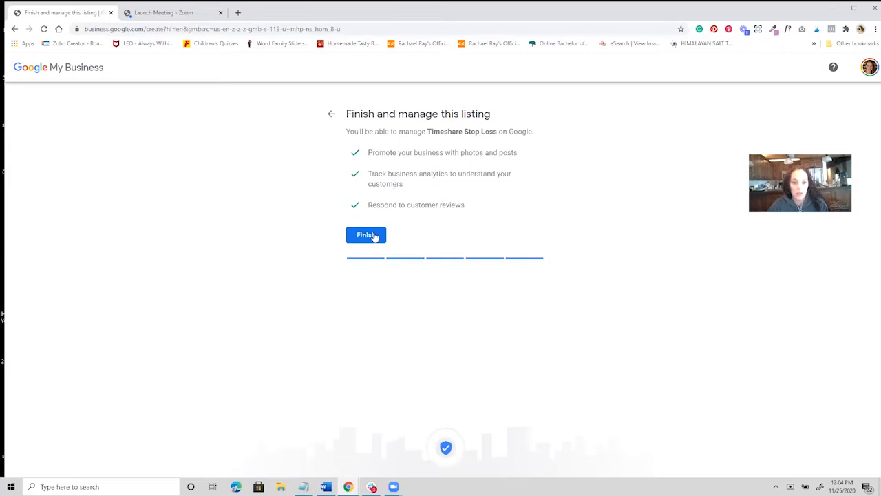
{"action": "left_click", "coordinate": [375, 237]}
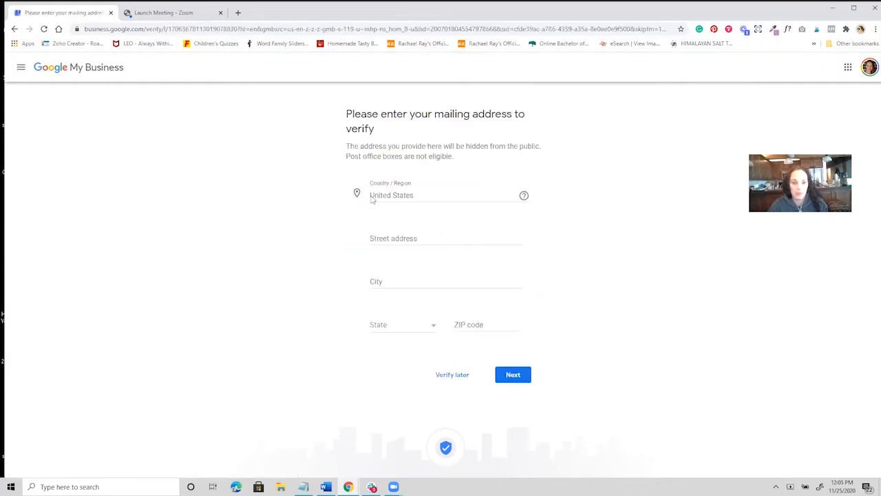
Step: Submit the business mailing address with street, city, state and ZIP code, and choose to verify later
{"action": "left_click", "coordinate": [377, 238]}
{"action": "type", "text": "1200 Peachtree St"}
{"action": "key", "text": "Tab"}
{"action": "key", "text": "Tab"}
{"action": "type", "text": "Atlant"}
{"action": "key", "text": "Tab"}
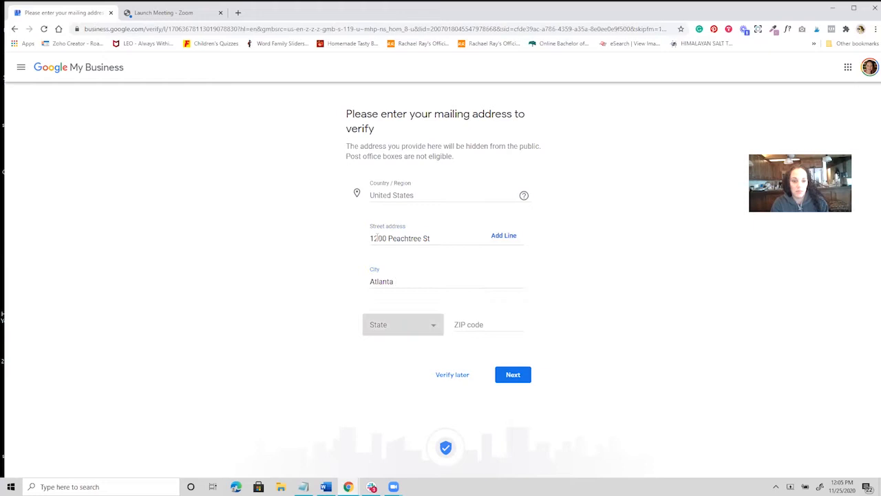
{"action": "key", "text": "g"}
{"action": "key", "text": "Tab"}
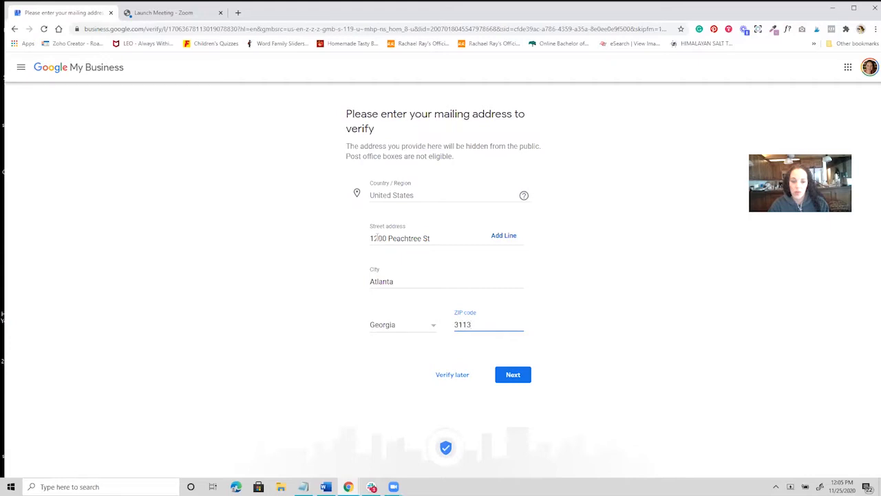
{"action": "left_click", "coordinate": [513, 376]}
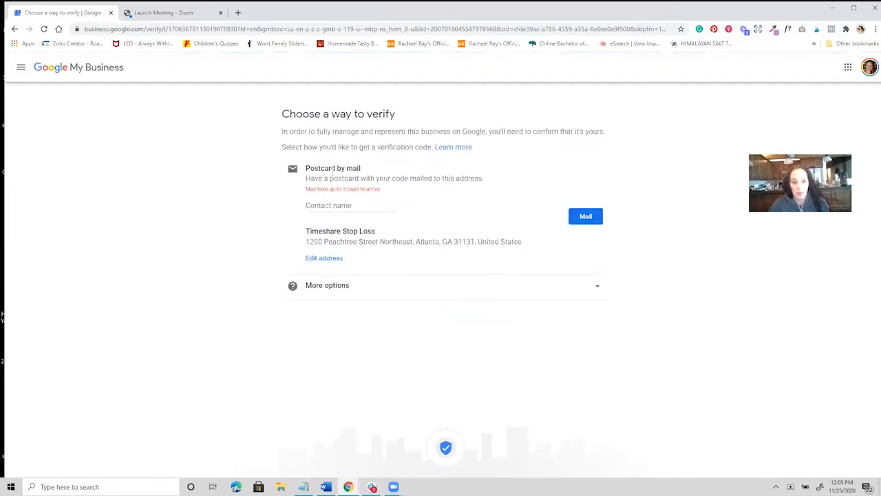
{"action": "left_click", "coordinate": [333, 287]}
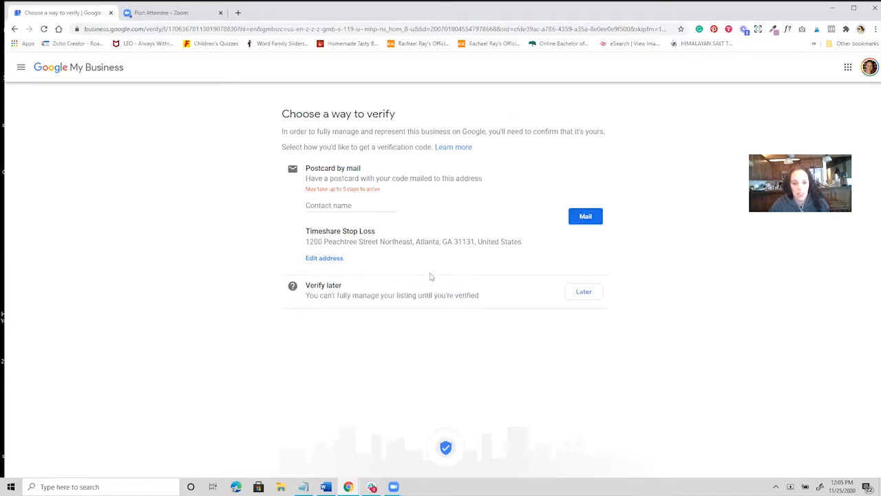
{"action": "left_click", "coordinate": [584, 292]}
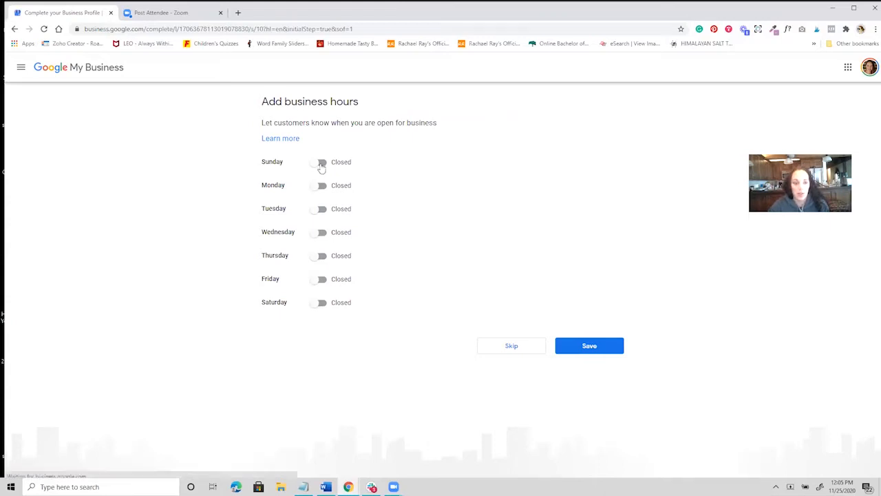
Step: Mark the business as open on every day from Monday through Saturday
{"action": "left_click", "coordinate": [322, 186]}
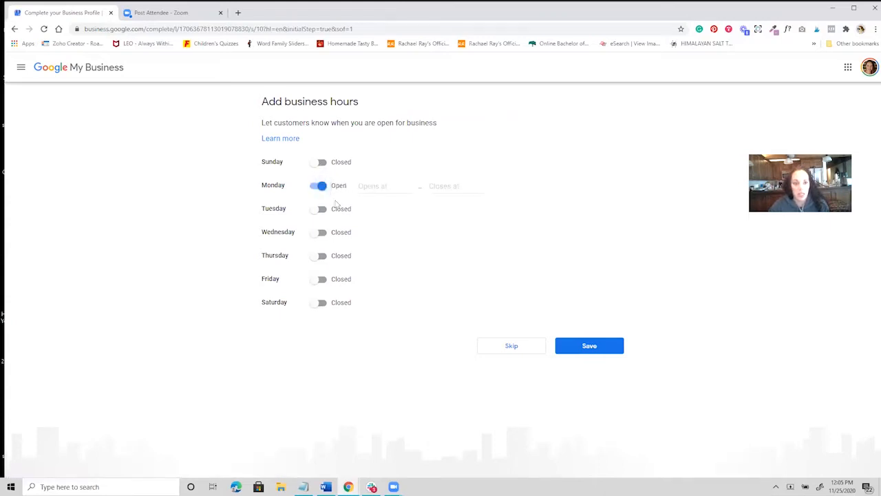
{"action": "left_click", "coordinate": [322, 209]}
{"action": "left_click", "coordinate": [321, 233]}
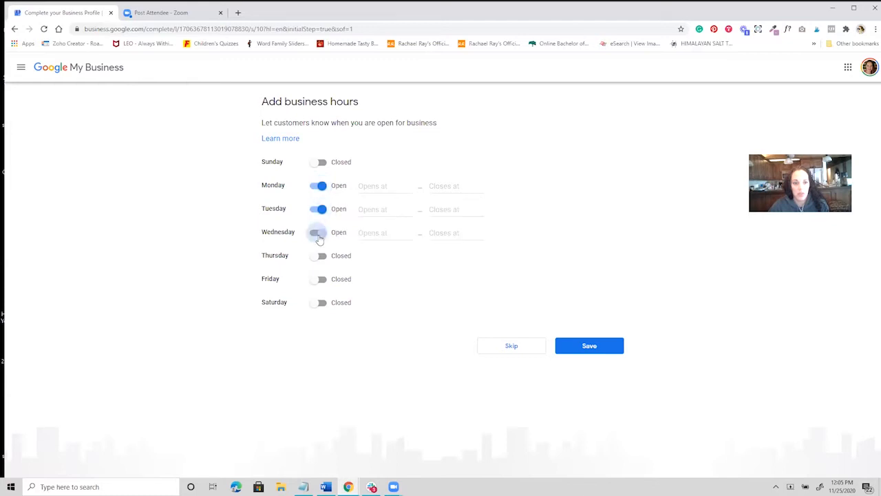
{"action": "left_click", "coordinate": [324, 257]}
{"action": "left_click", "coordinate": [321, 287]}
{"action": "left_click", "coordinate": [320, 303]}
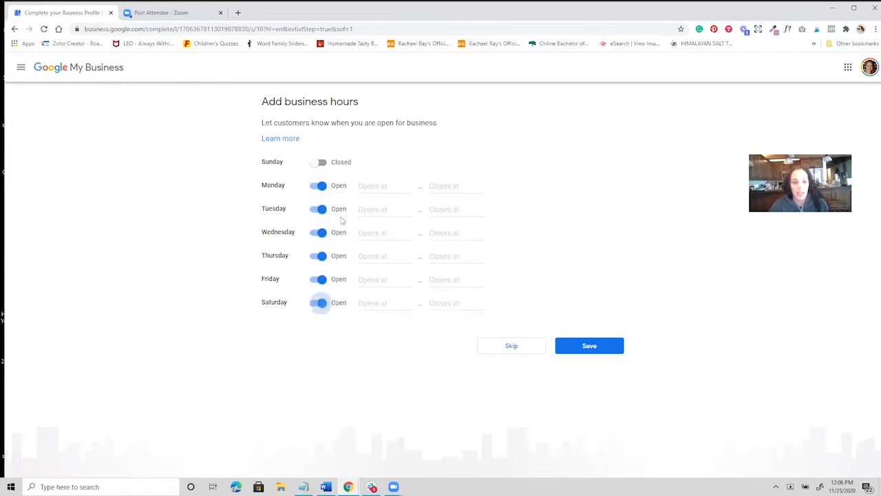
Step: Set Monday's business hours to open at 8:00 AM and close at 6:00 PM
{"action": "left_click", "coordinate": [372, 187]}
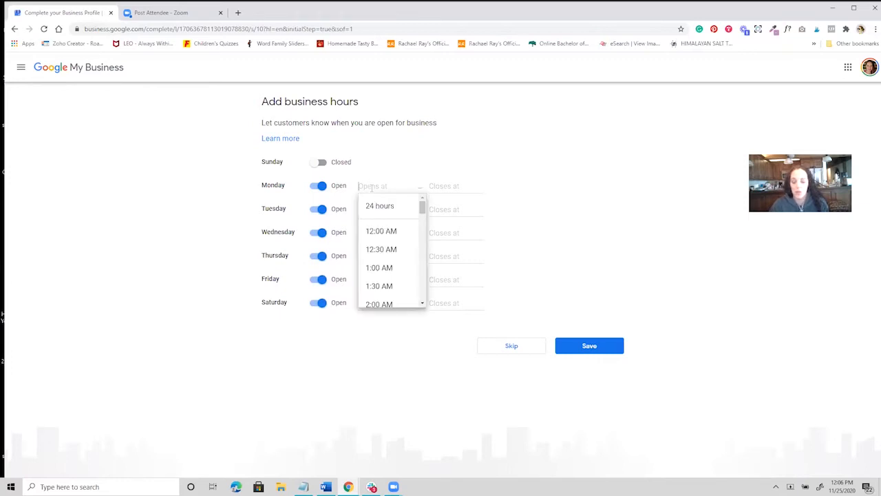
{"action": "type", "text": "8:0"}
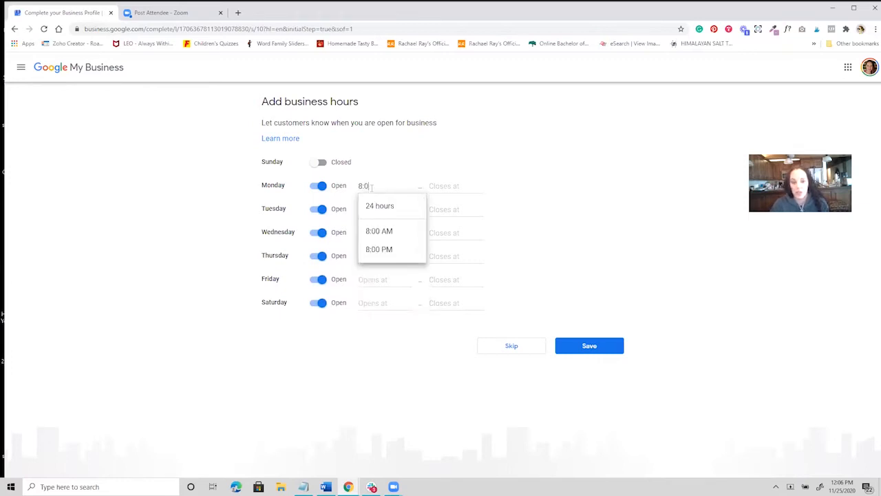
{"action": "type", "text": "0"}
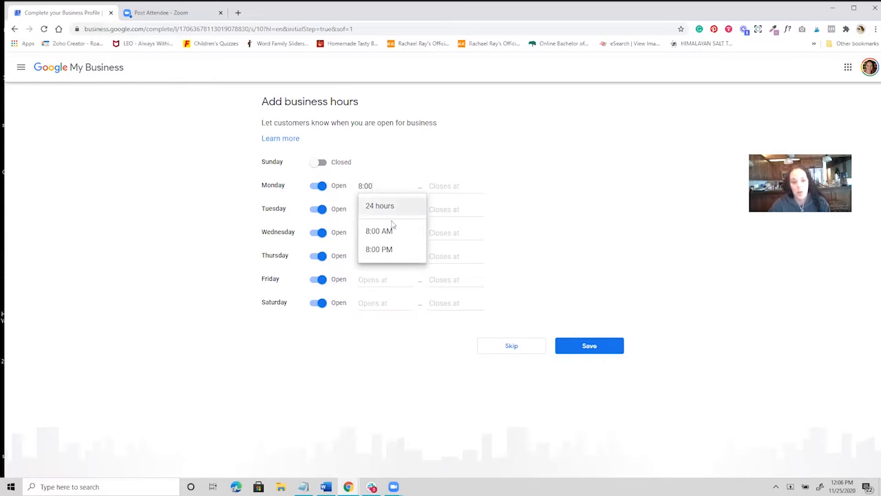
{"action": "left_click", "coordinate": [391, 232]}
{"action": "left_click", "coordinate": [436, 186]}
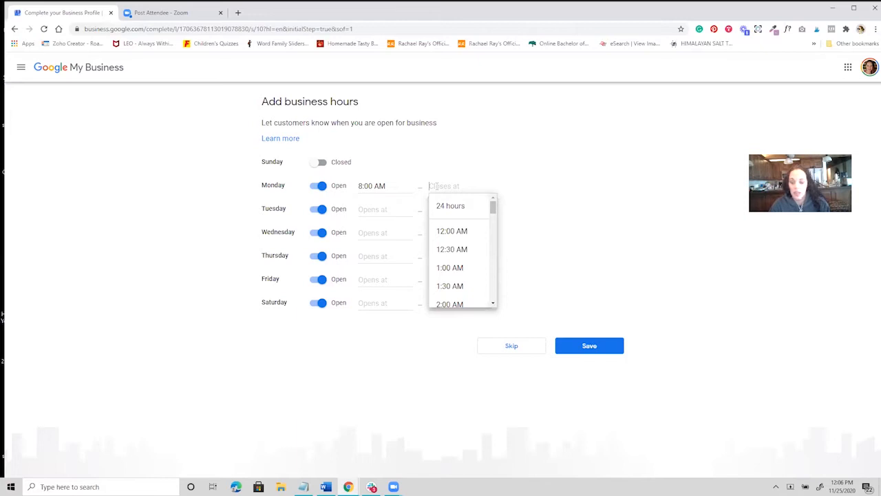
{"action": "type", "text": "6"}
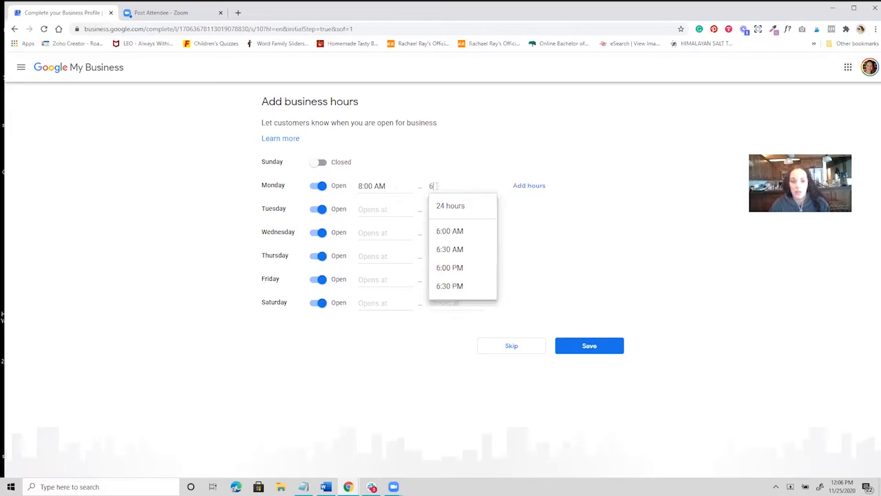
{"action": "left_click", "coordinate": [455, 268]}
Step: Set Tuesday's business hours to open at 8:00 AM and close at 6:00 PM
{"action": "type", "text": "8"}
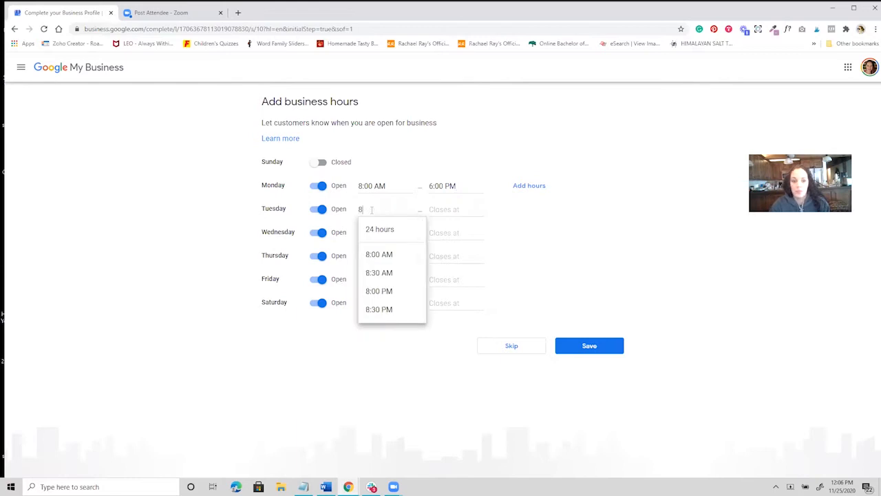
{"action": "left_click", "coordinate": [379, 254]}
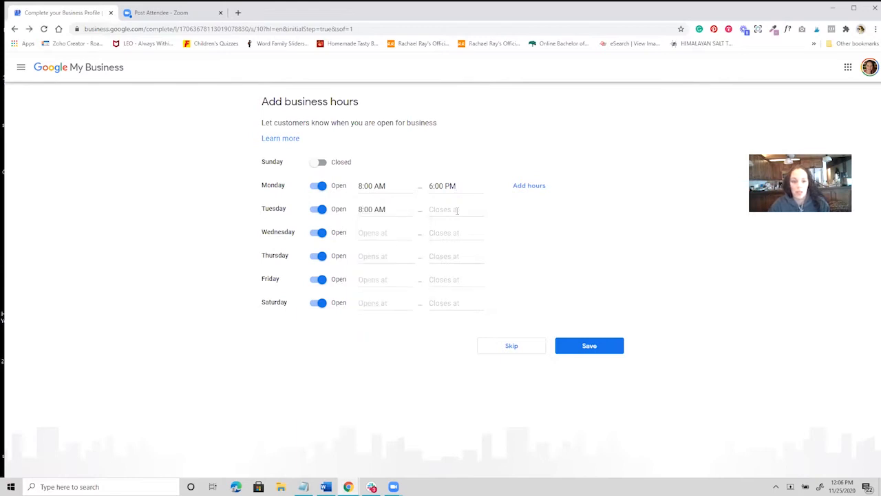
{"action": "left_click", "coordinate": [457, 210]}
{"action": "type", "text": "6"}
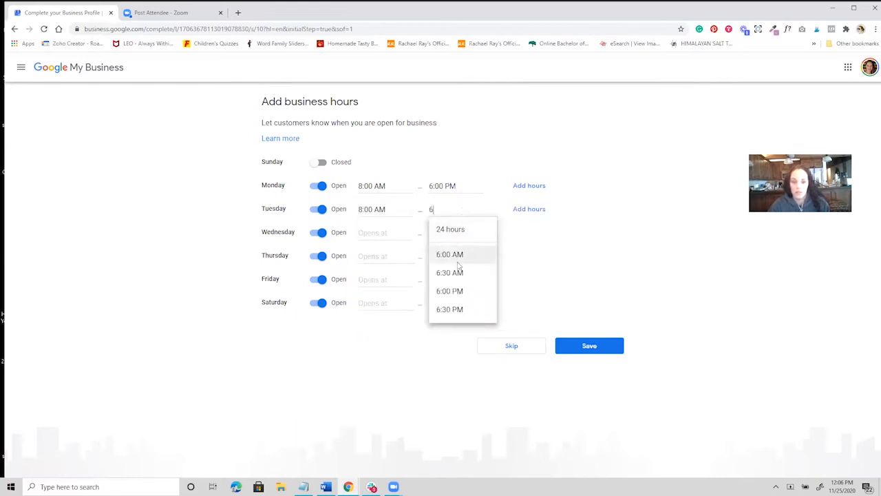
{"action": "left_click", "coordinate": [450, 291]}
Step: Set Wednesday's business hours to open at 8:00 AM and close at 6:00 PM
{"action": "left_click", "coordinate": [366, 232]}
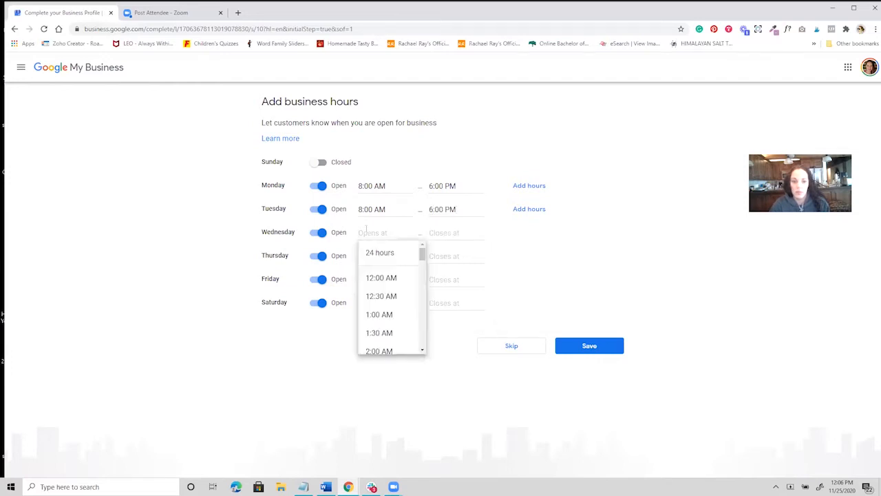
{"action": "type", "text": "8"}
{"action": "left_click", "coordinate": [383, 277]}
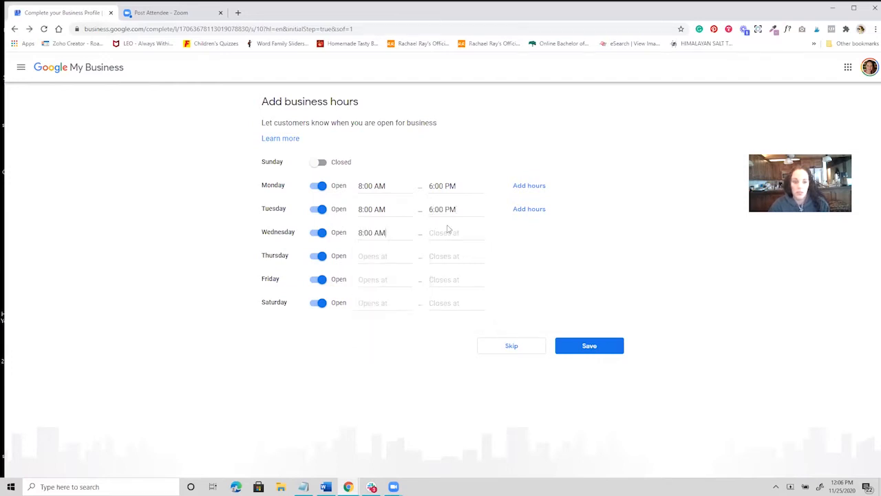
{"action": "left_click", "coordinate": [448, 230]}
{"action": "type", "text": "6"}
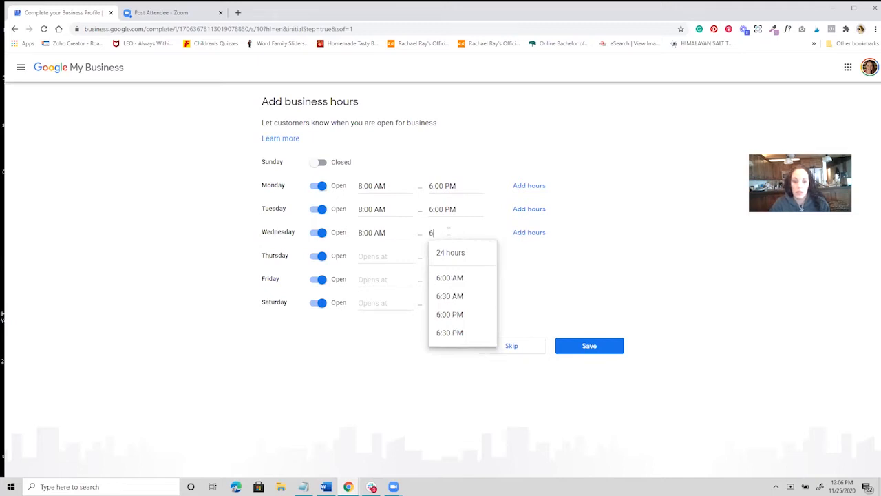
{"action": "left_click", "coordinate": [451, 315]}
Step: Set Thursday's business hours to open at 8:00 AM and close at 6:00 PM
{"action": "left_click", "coordinate": [369, 255]}
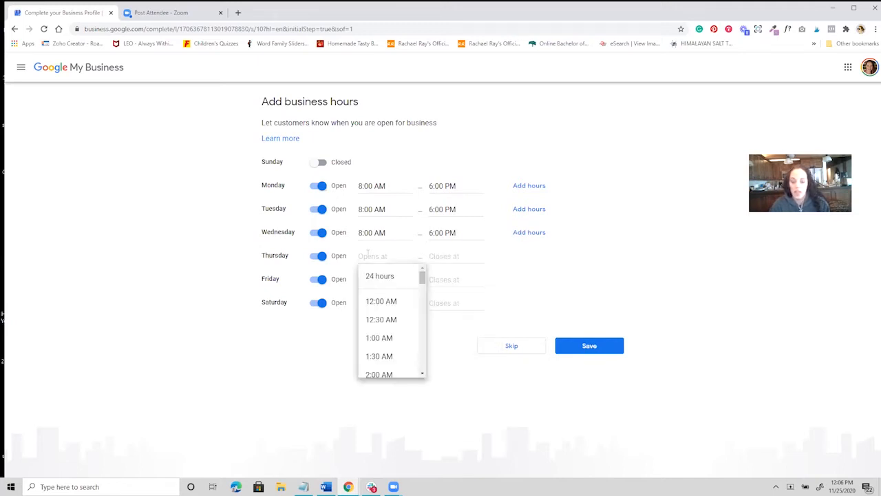
{"action": "type", "text": "8"}
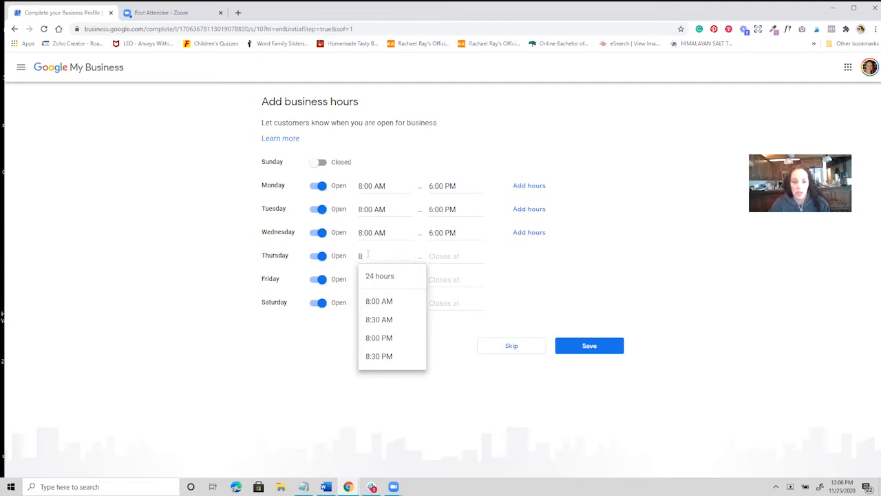
{"action": "left_click", "coordinate": [379, 303]}
{"action": "left_click", "coordinate": [446, 256]}
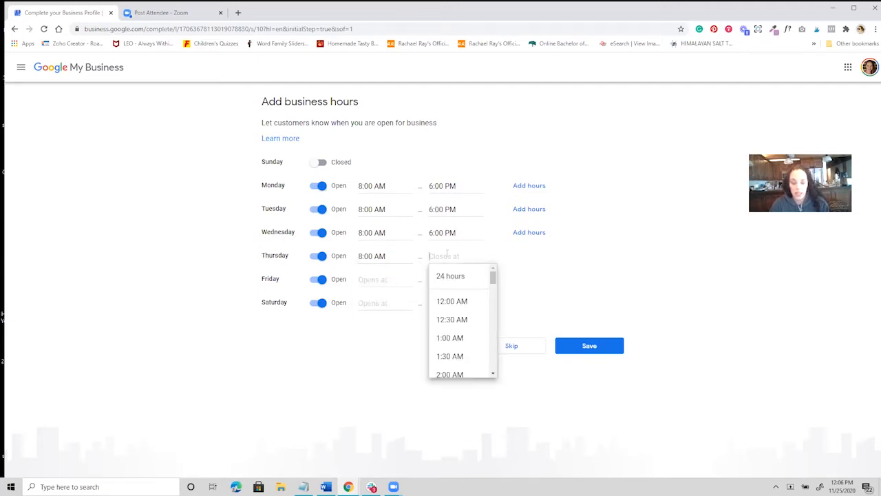
{"action": "type", "text": "6"}
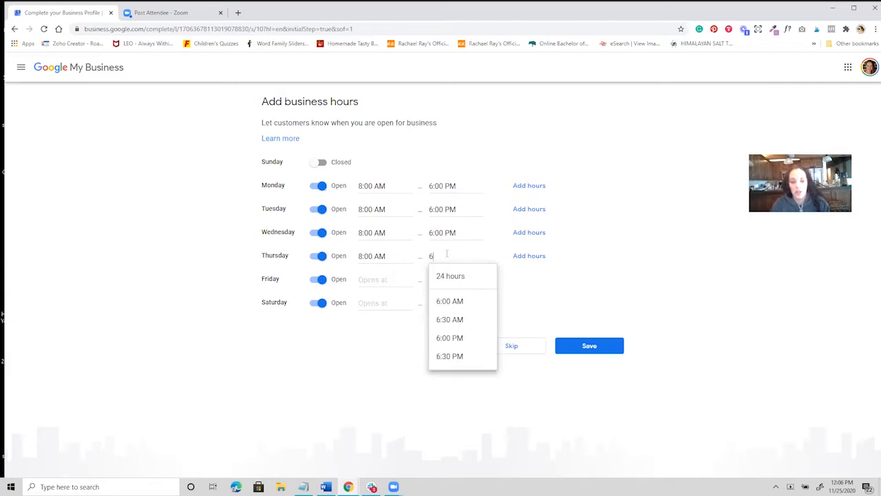
{"action": "left_click", "coordinate": [449, 338]}
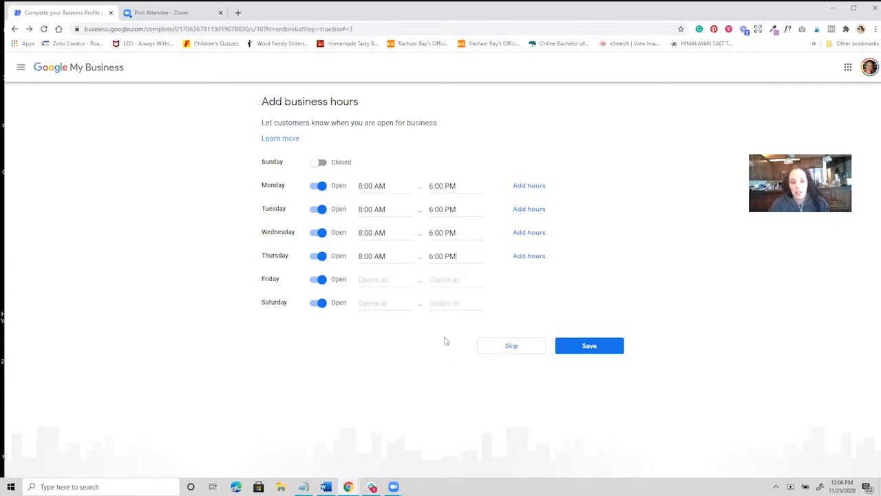
Step: Set Friday's business hours to open at 8:00 PM and close at 6:00 PM
{"action": "left_click", "coordinate": [381, 279]}
{"action": "type", "text": "8"}
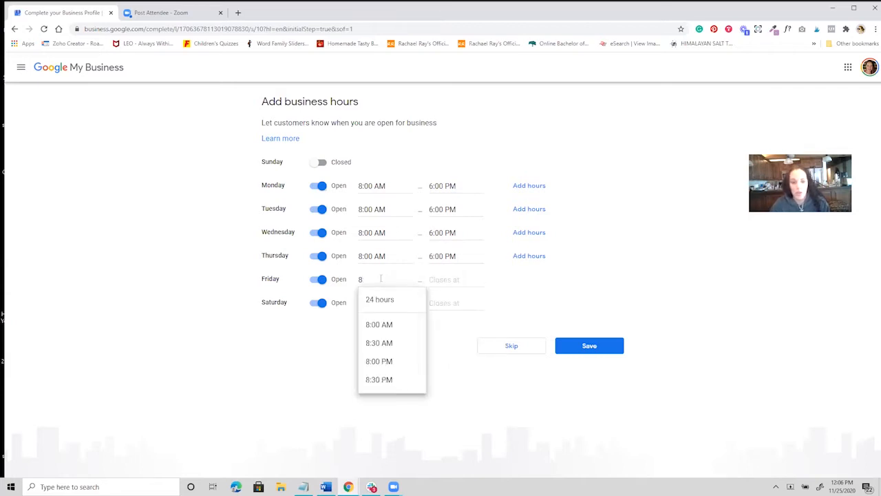
{"action": "left_click", "coordinate": [379, 361]}
{"action": "left_click", "coordinate": [448, 278]}
{"action": "type", "text": "6"}
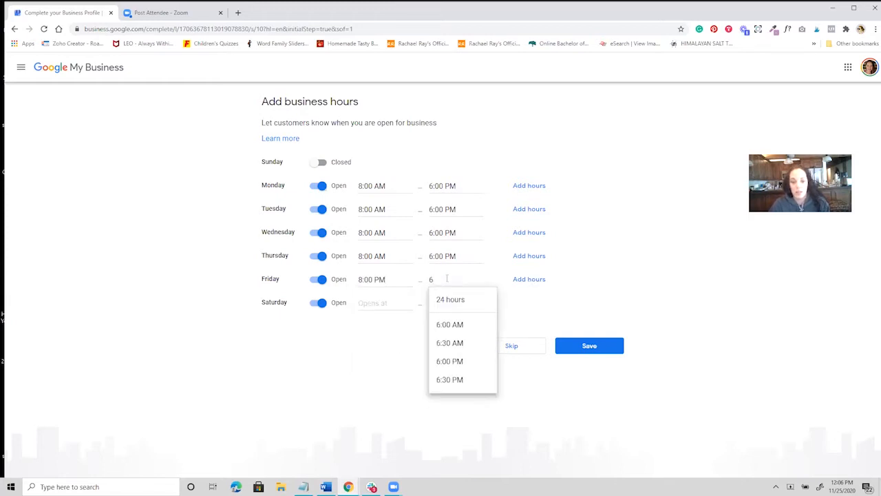
{"action": "left_click", "coordinate": [450, 361]}
Step: Set Saturday's business hours to open at 8:00 AM and close at 6:00 PM, and save the weekly hours
{"action": "left_click", "coordinate": [367, 303]}
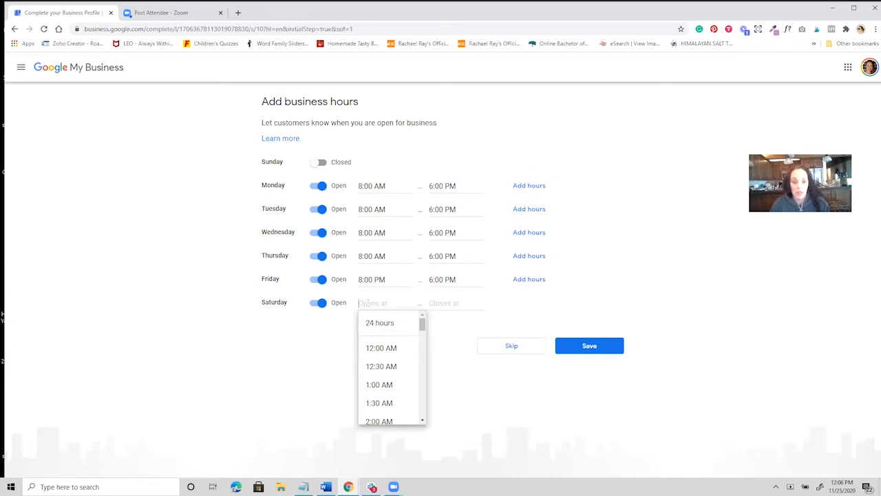
{"action": "type", "text": "8"}
{"action": "left_click", "coordinate": [379, 348]}
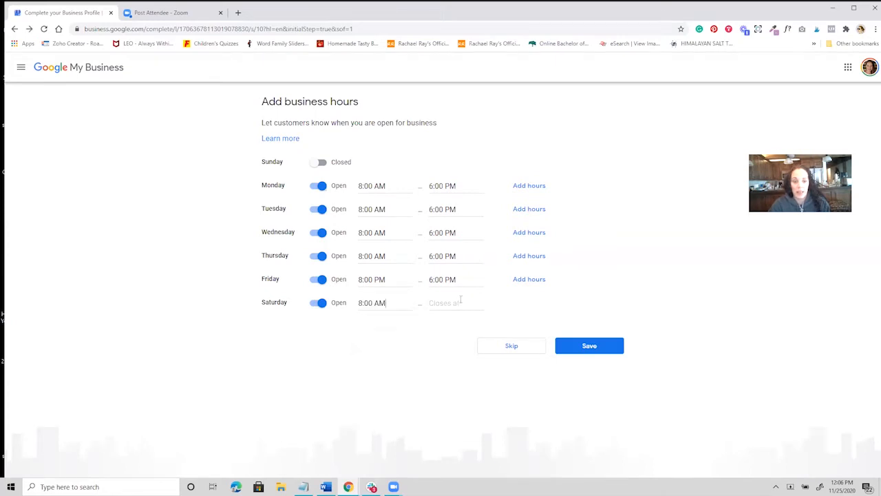
{"action": "left_click", "coordinate": [455, 303]}
{"action": "type", "text": "6"}
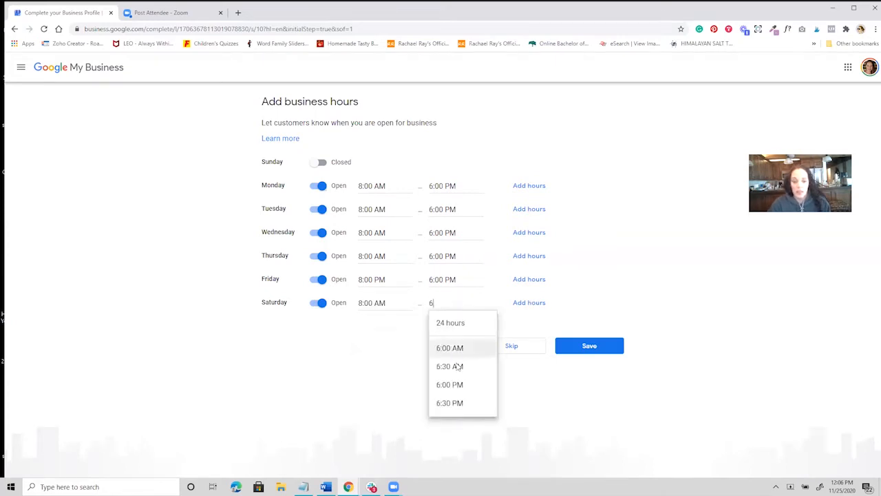
{"action": "left_click", "coordinate": [528, 360]}
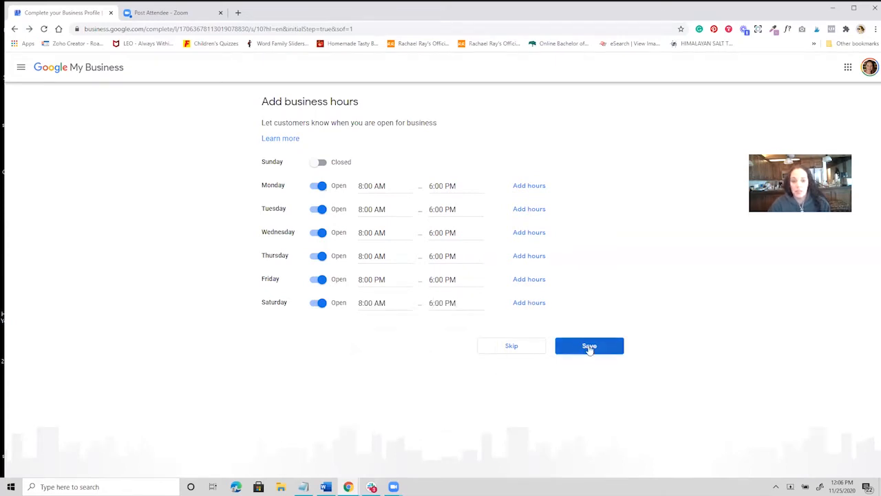
{"action": "left_click", "coordinate": [588, 348]}
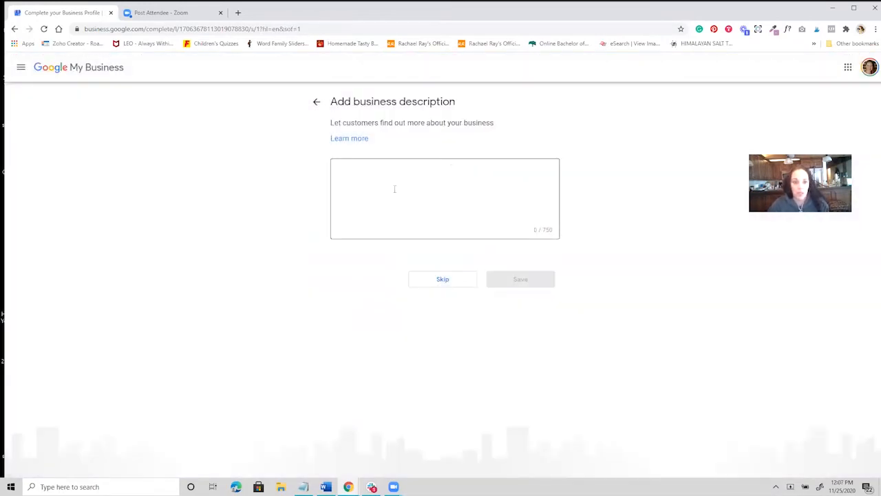
Step: Write the business description "We are a legal team that is hear to help you get rid of your Timeshare once and for all"
{"action": "left_click", "coordinate": [386, 182]}
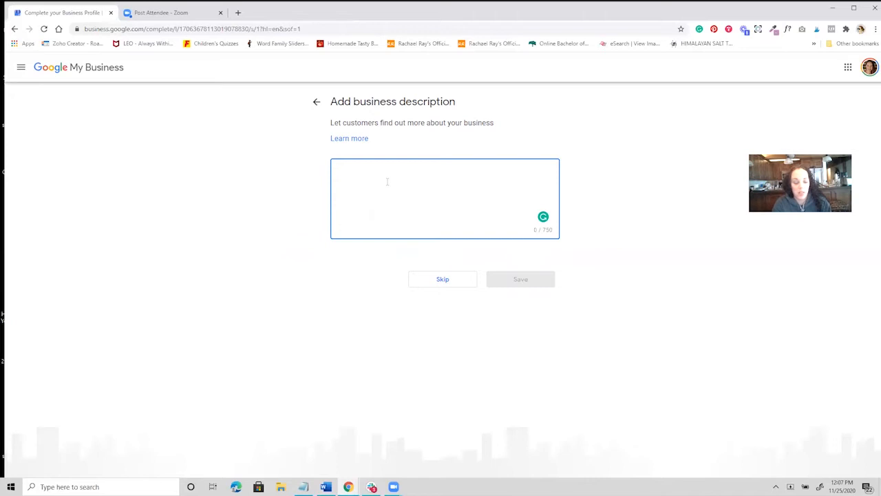
{"action": "type", "text": "We are a "}
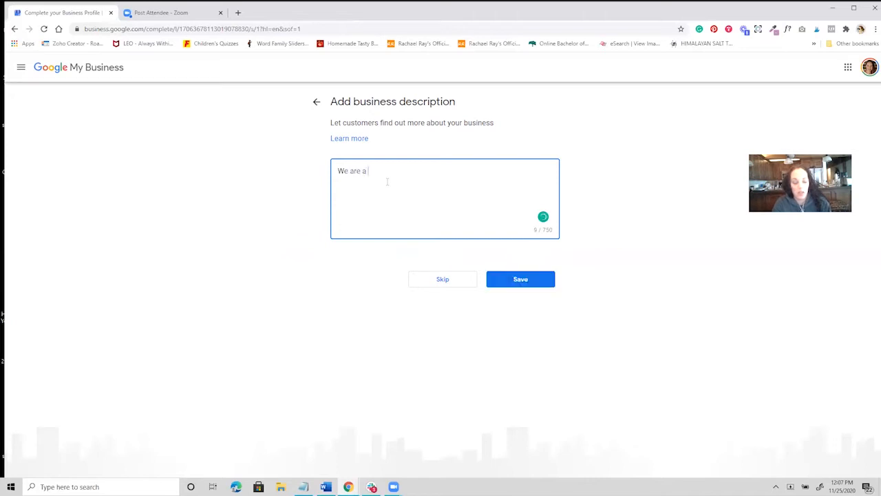
{"action": "type", "text": "legal team that is h"}
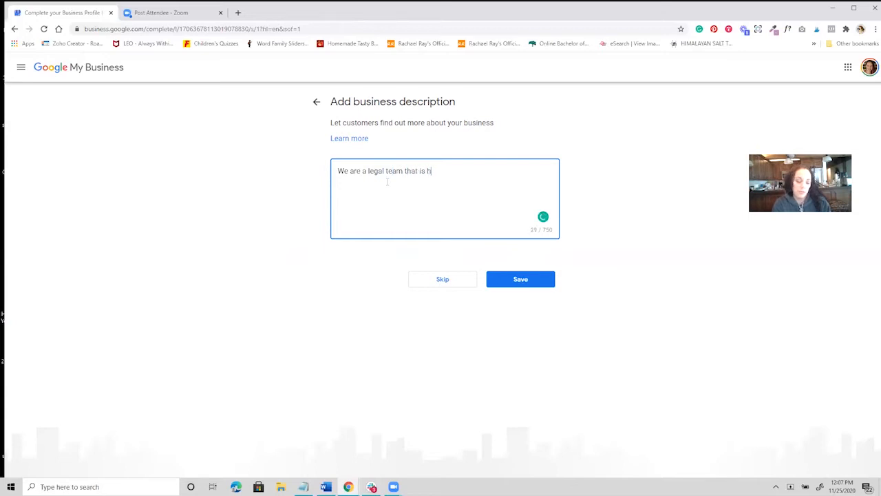
{"action": "type", "text": "ear to hel"}
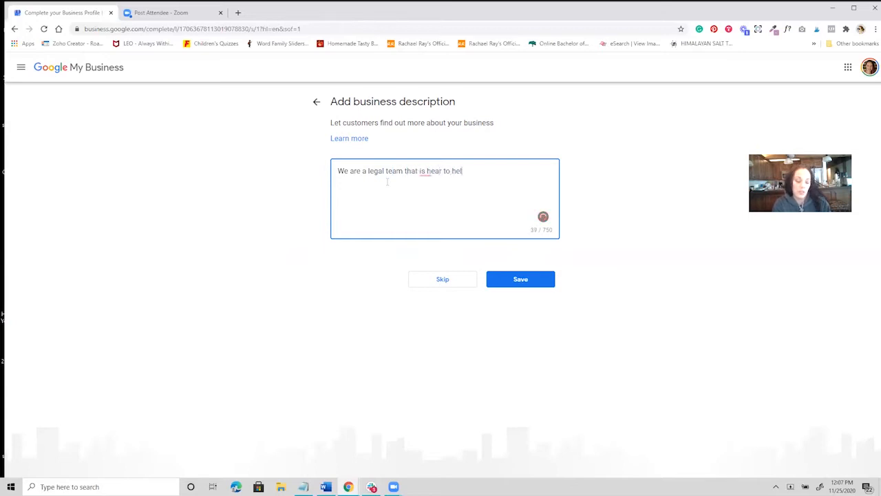
{"action": "type", "text": "p you get "}
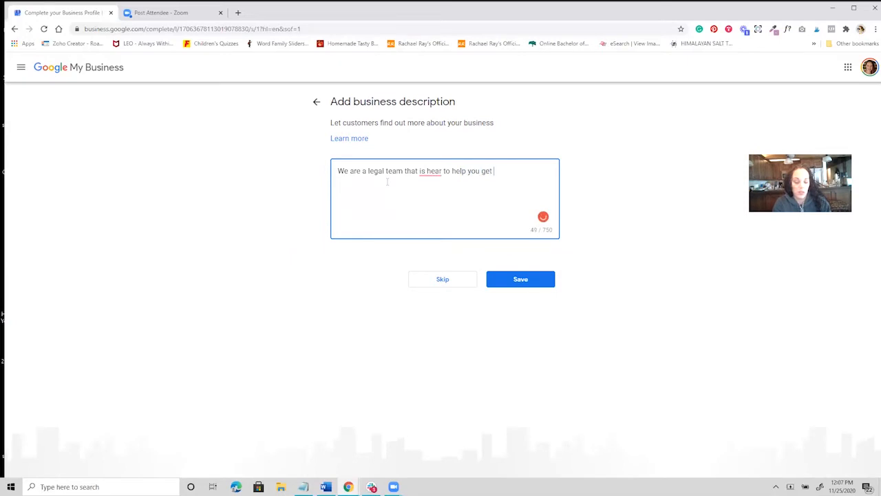
{"action": "type", "text": "rid of your "}
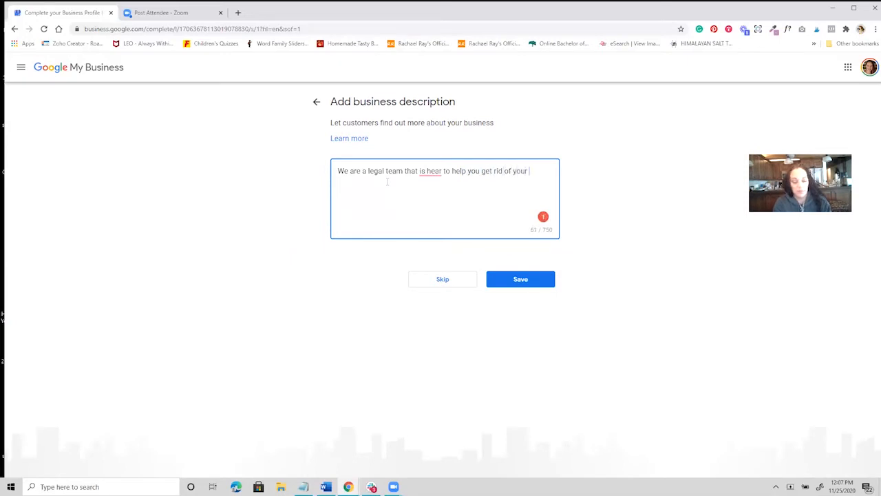
{"action": "type", "text": "Timeshar"}
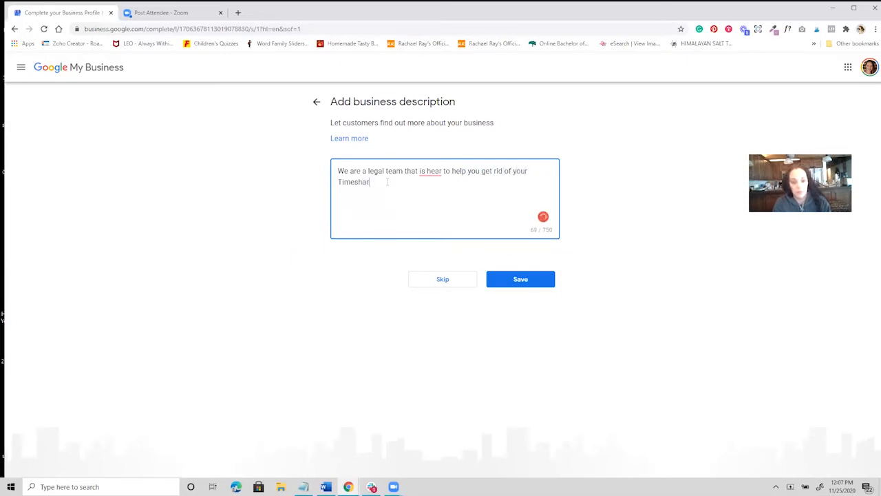
{"action": "type", "text": "e one"}
{"action": "type", "text": "e and for all"}
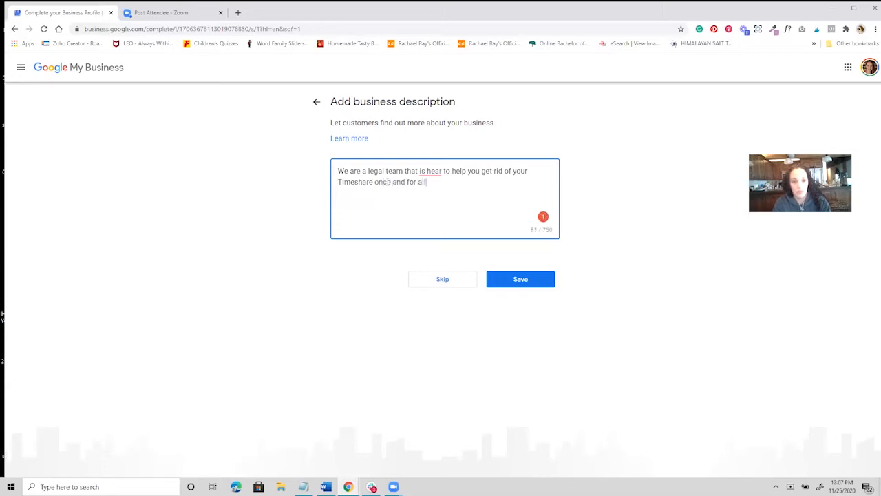
Step: Correct "hear" to "here" in the business description, end it with an exclamation mark, and save it
{"action": "mouse_move", "coordinate": [430, 172]}
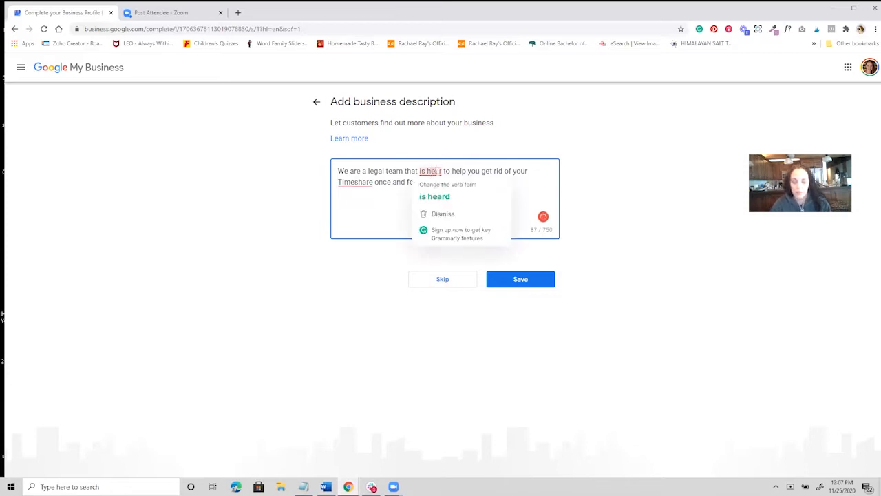
{"action": "left_click", "coordinate": [439, 171]}
{"action": "key", "text": "BackSpace"}
{"action": "key", "text": "BackSpace"}
{"action": "type", "text": "re"}
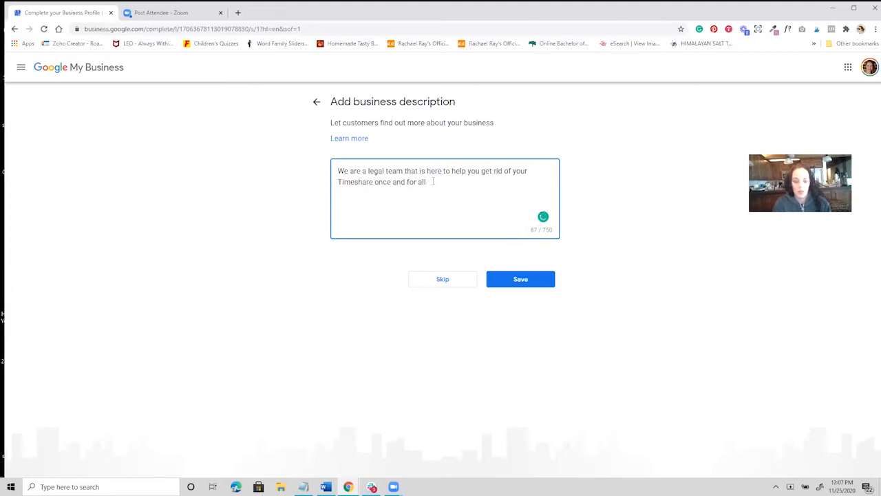
{"action": "type", "text": "!"}
{"action": "left_click", "coordinate": [530, 280]}
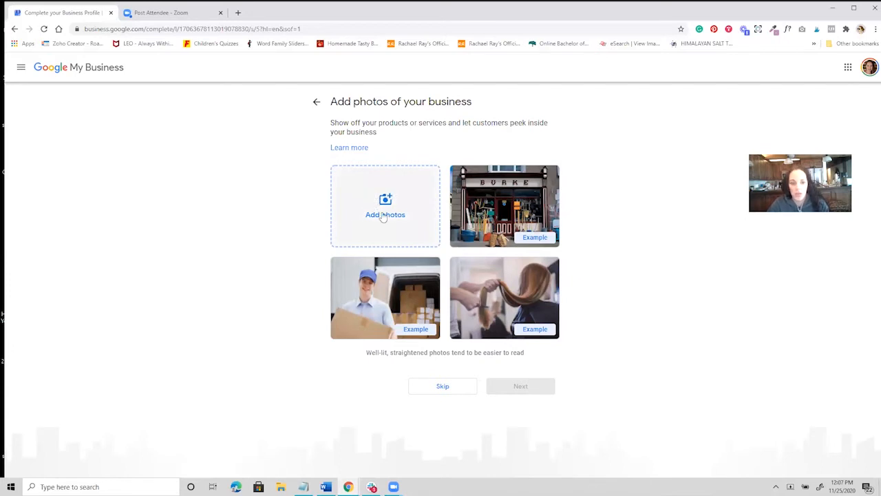
Step: Skip adding business photos, finish the profile setup, and accept the welcome notice to reach the dashboard
{"action": "left_click", "coordinate": [383, 213]}
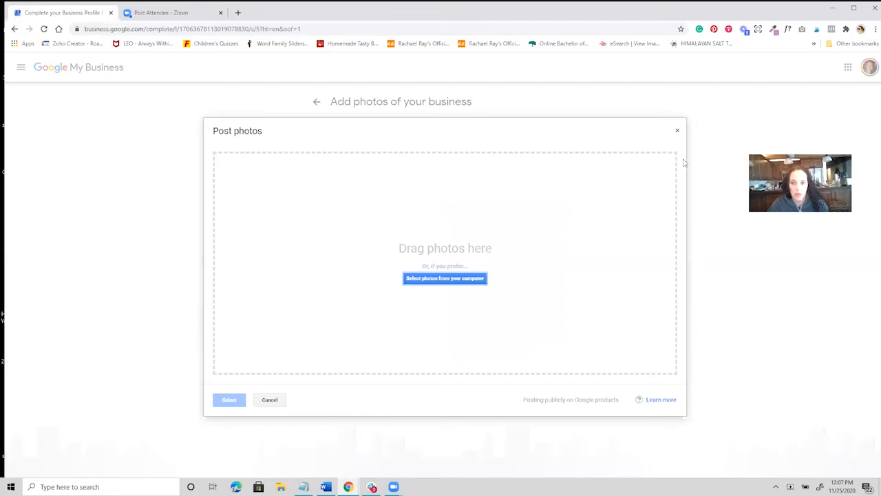
{"action": "left_click", "coordinate": [677, 132]}
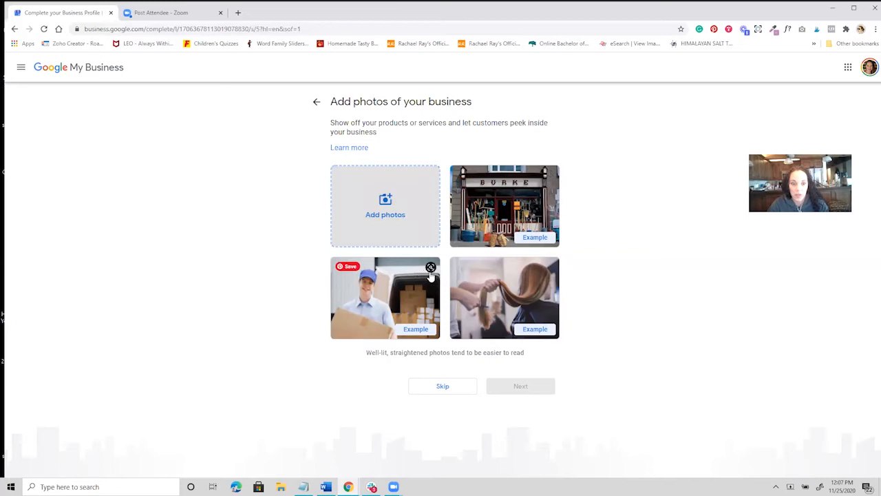
{"action": "left_click", "coordinate": [442, 387]}
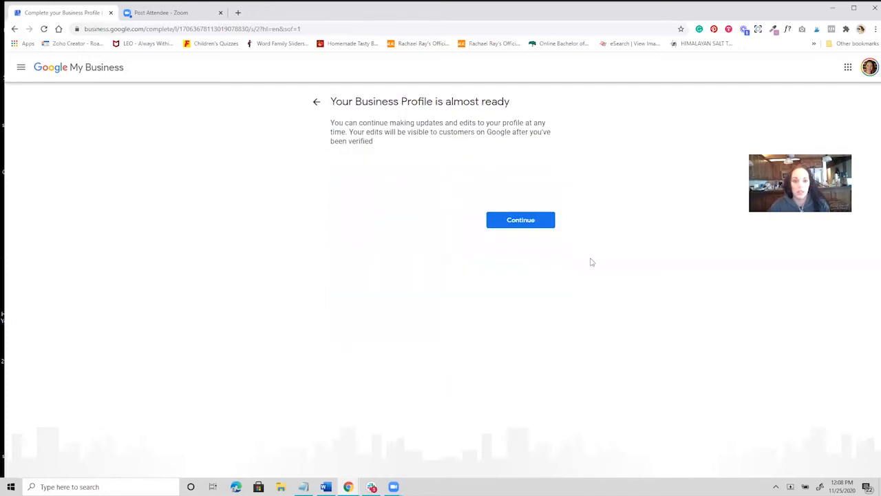
{"action": "left_click", "coordinate": [534, 229]}
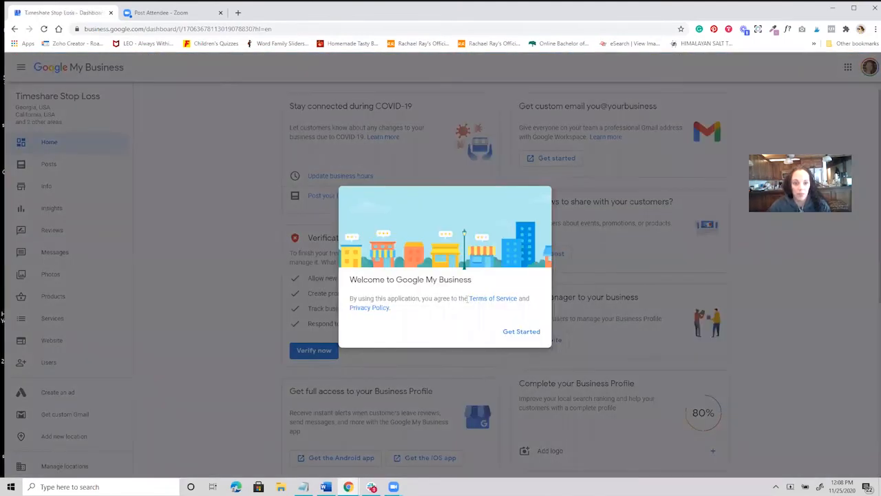
{"action": "left_click", "coordinate": [521, 331]}
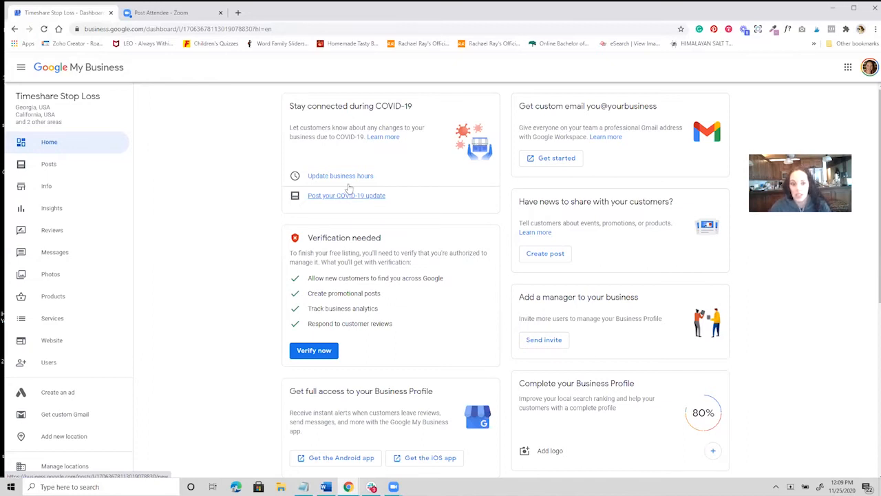
Step: Examine the dashboard cards for COVID-19 updates, verification, profile access, posts, managers, profile completion and reviews
{"action": "scroll", "coordinate": [234, 186], "scroll_direction": "down", "scroll_amount": 1}
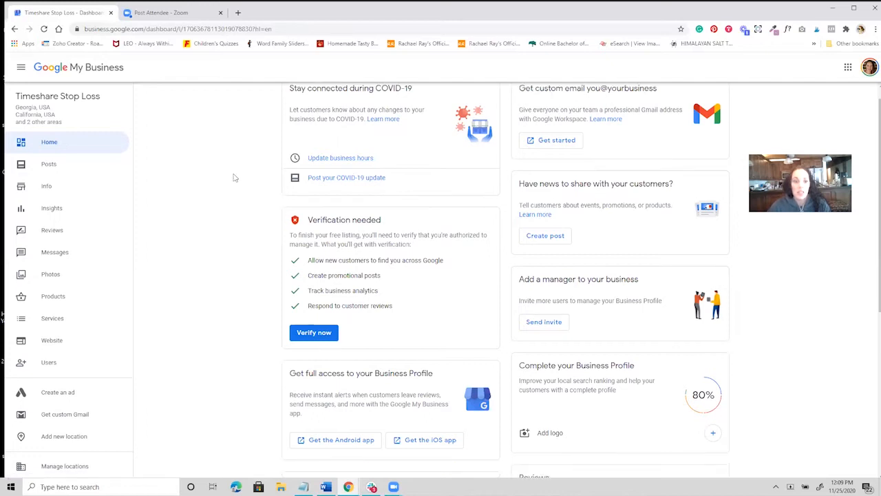
{"action": "scroll", "coordinate": [234, 178], "scroll_direction": "down", "scroll_amount": 1}
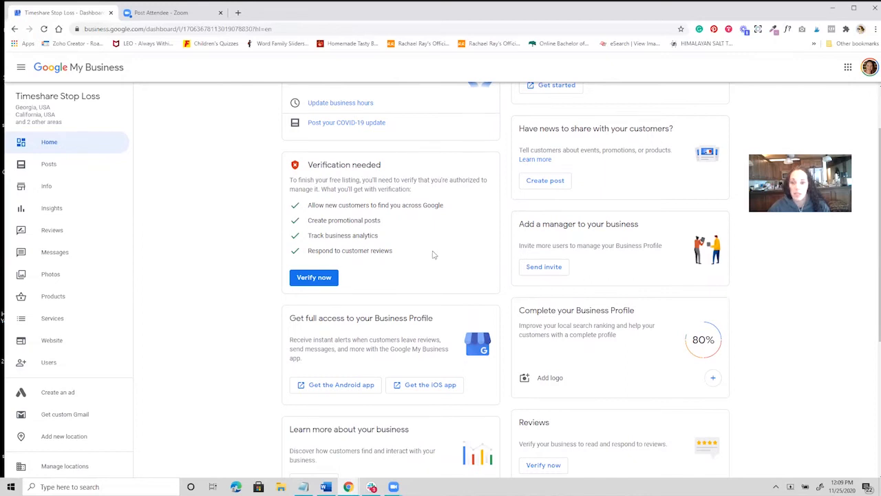
{"action": "scroll", "coordinate": [430, 255], "scroll_direction": "up", "scroll_amount": 1}
{"action": "scroll", "coordinate": [426, 254], "scroll_direction": "down", "scroll_amount": 1}
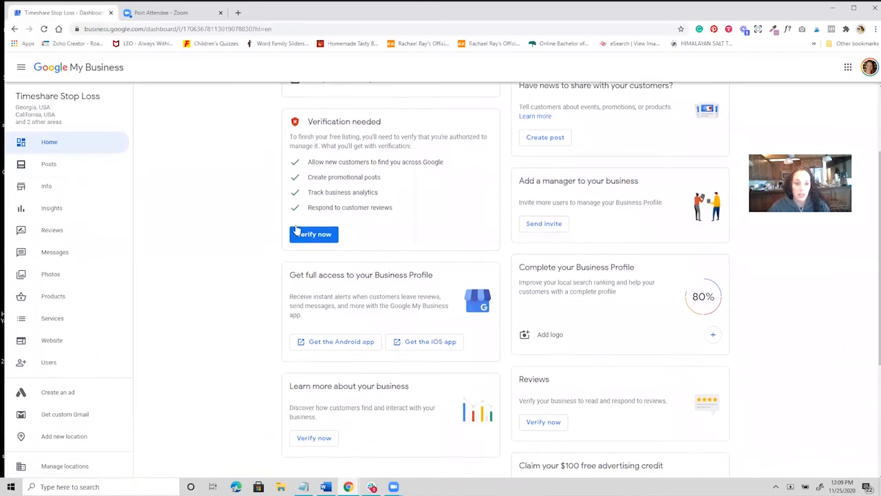
{"action": "scroll", "coordinate": [300, 234], "scroll_direction": "down", "scroll_amount": 1}
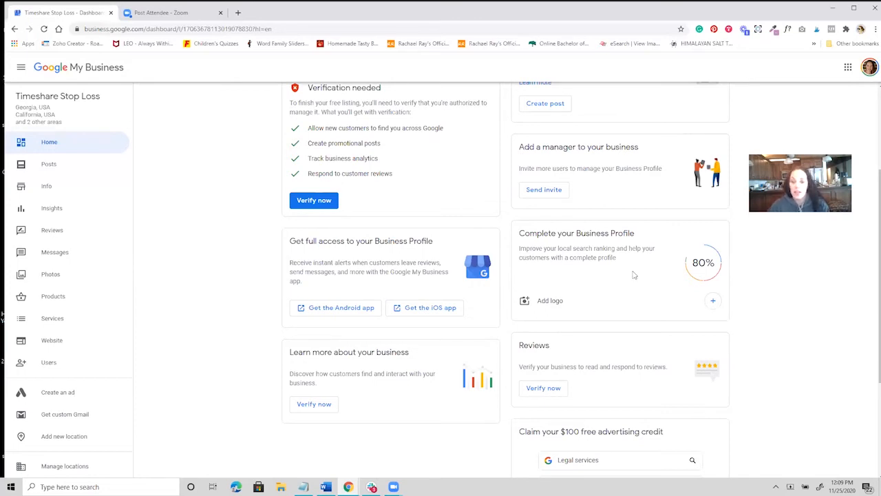
{"action": "scroll", "coordinate": [592, 254], "scroll_direction": "down", "scroll_amount": 1}
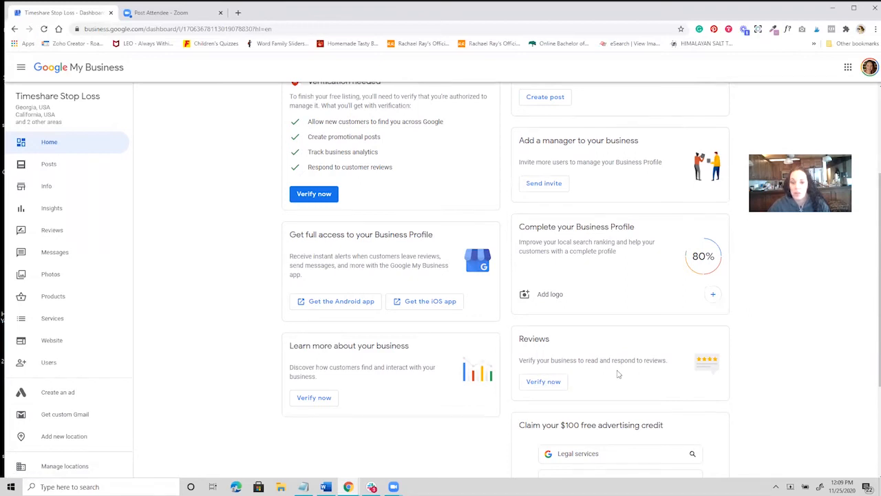
{"action": "scroll", "coordinate": [618, 373], "scroll_direction": "up", "scroll_amount": 2}
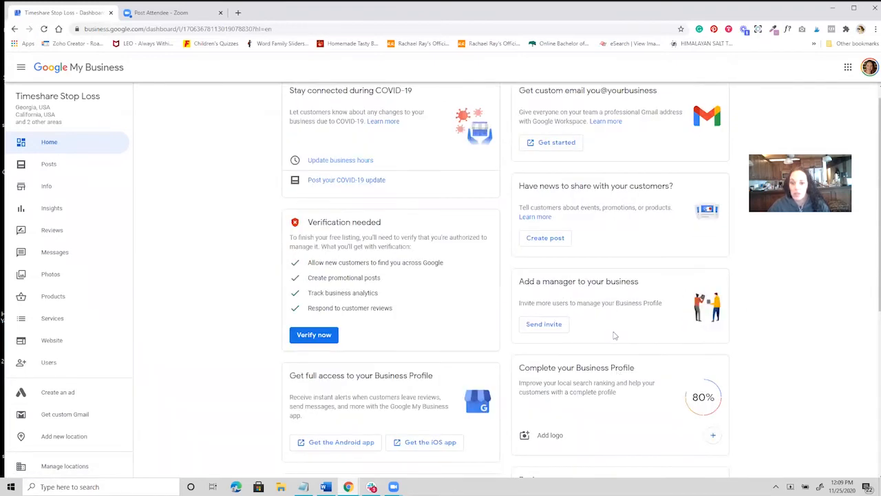
{"action": "scroll", "coordinate": [614, 336], "scroll_direction": "up", "scroll_amount": 1}
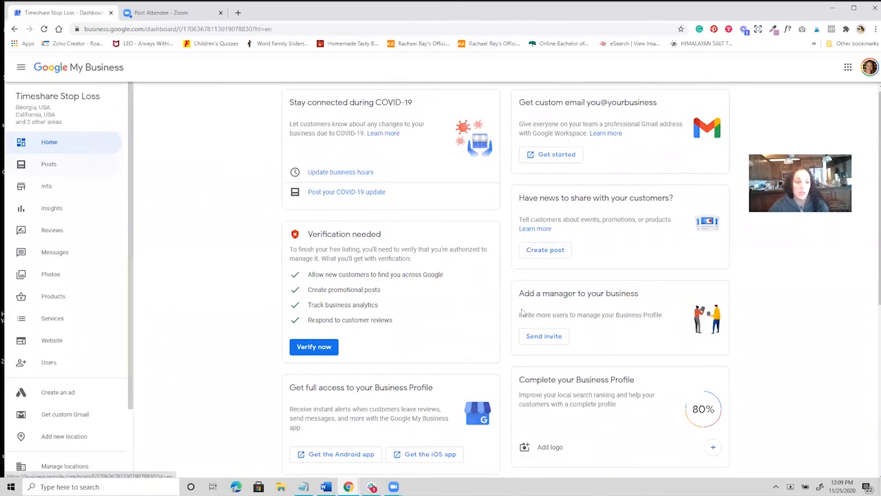
Step: Open the posts page, dismiss the offer introduction, and examine the offer post form with its optional details expanded
{"action": "left_click", "coordinate": [53, 167]}
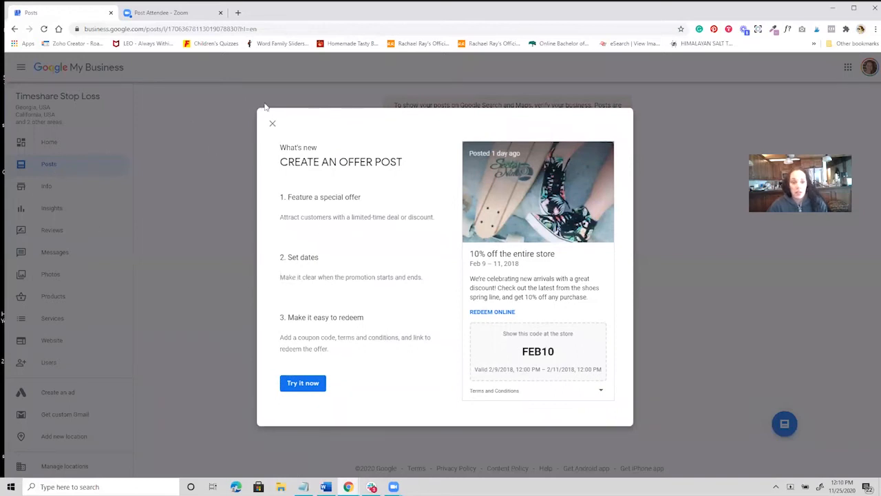
{"action": "left_click", "coordinate": [272, 125]}
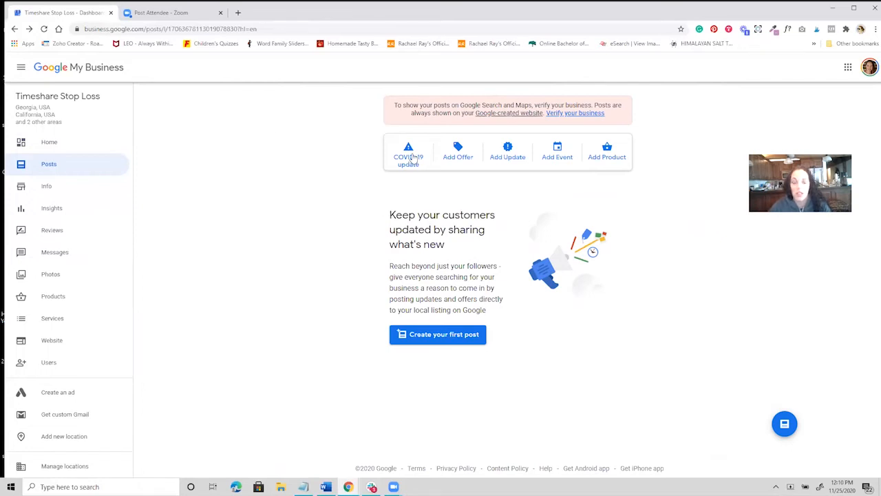
{"action": "left_click", "coordinate": [455, 156]}
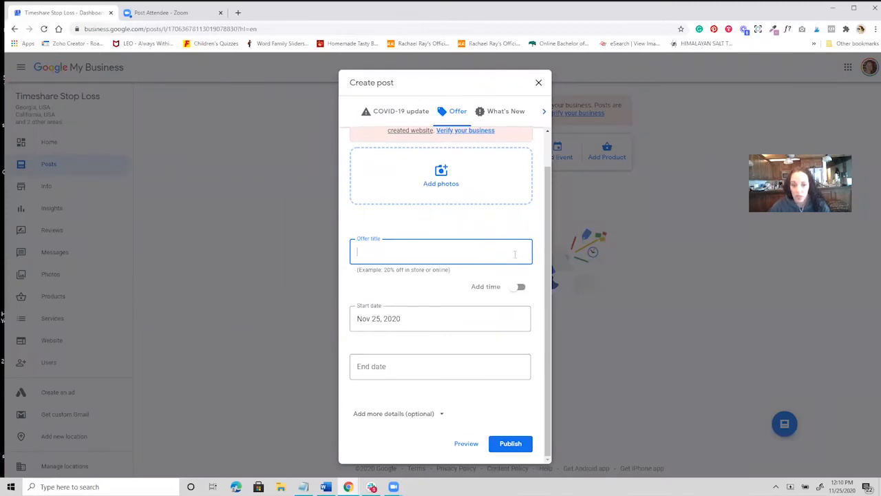
{"action": "left_click", "coordinate": [411, 413]}
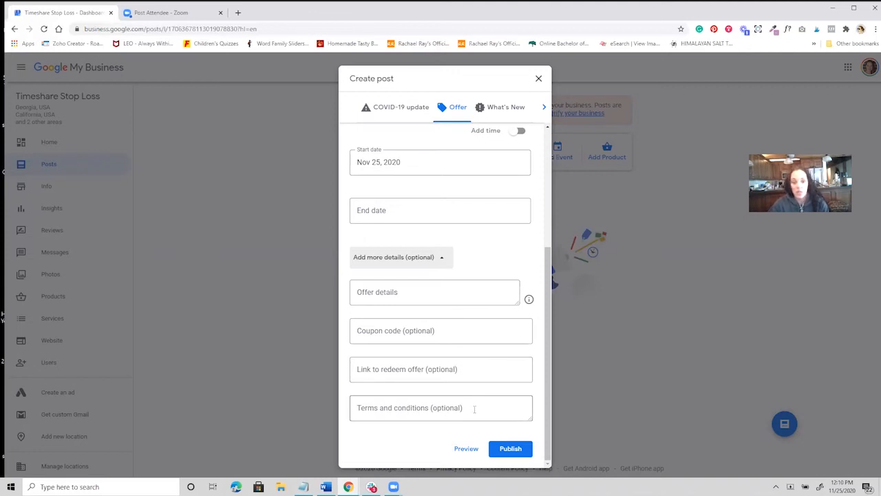
Step: Switch the new post to What's New and choose Learn more as its button
{"action": "left_click", "coordinate": [516, 109]}
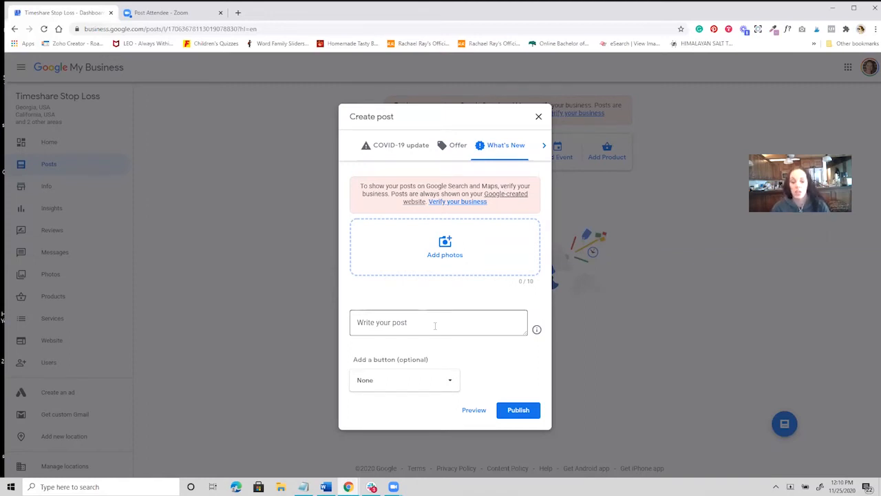
{"action": "left_click", "coordinate": [432, 379]}
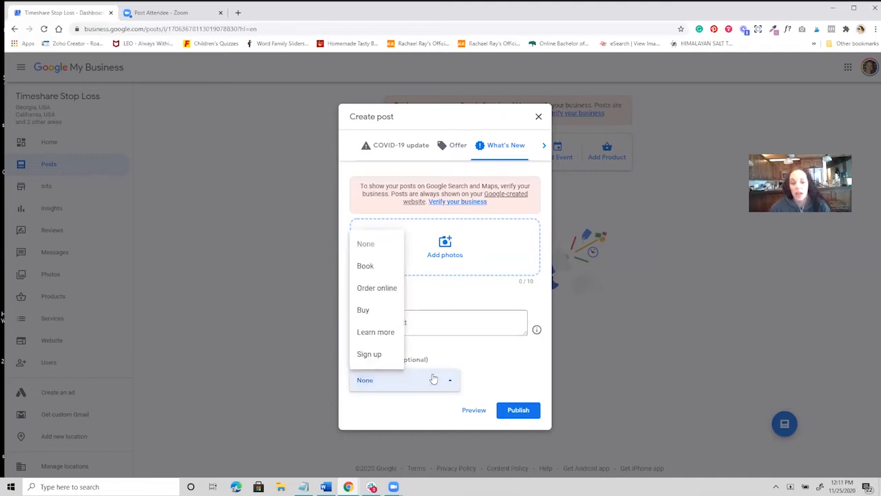
{"action": "left_click", "coordinate": [375, 332]}
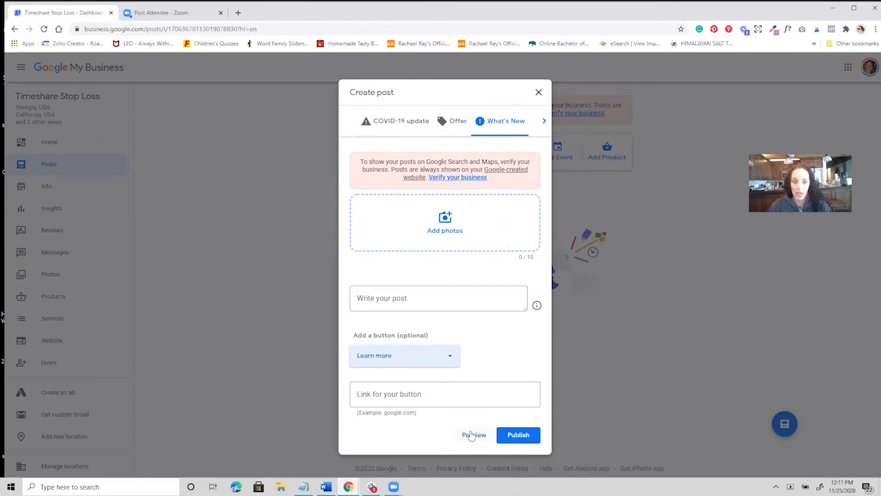
Step: Look over the event and product post forms and close the new post without publishing it
{"action": "left_click", "coordinate": [541, 121]}
{"action": "left_click", "coordinate": [488, 122]}
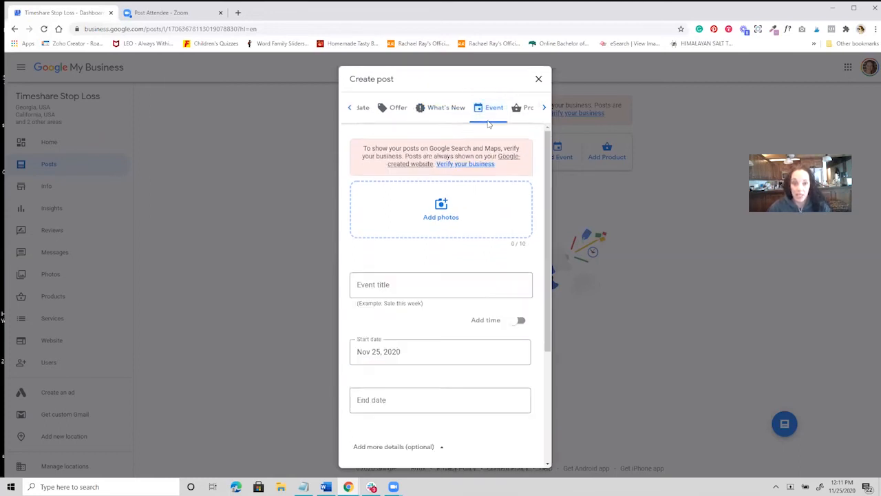
{"action": "left_click", "coordinate": [522, 111]}
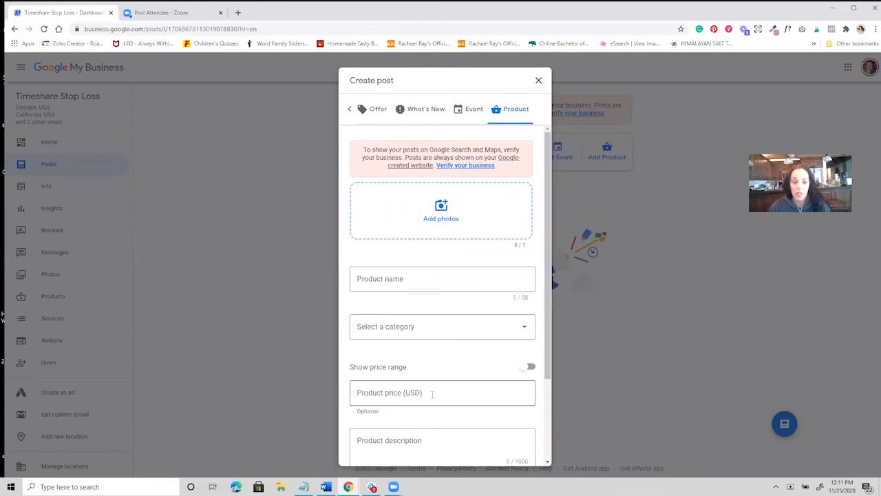
{"action": "scroll", "coordinate": [428, 383], "scroll_direction": "down", "scroll_amount": 2}
{"action": "scroll", "coordinate": [413, 344], "scroll_direction": "up", "scroll_amount": 2}
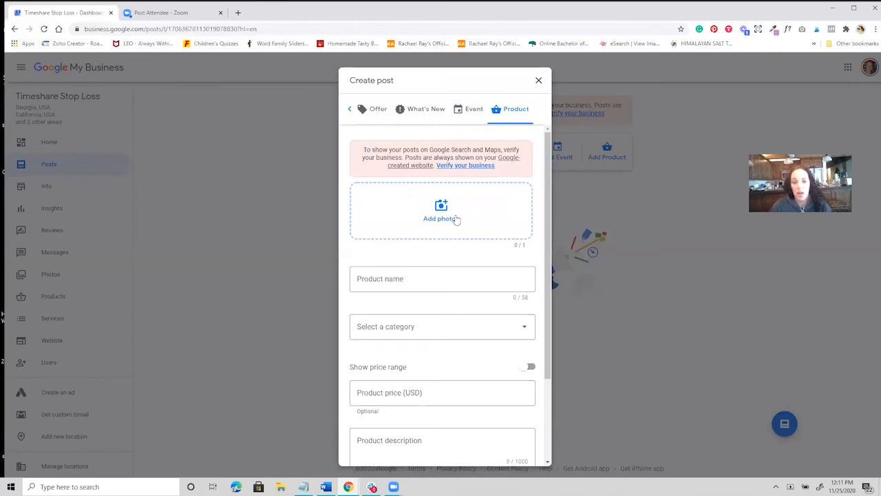
{"action": "left_click", "coordinate": [538, 81]}
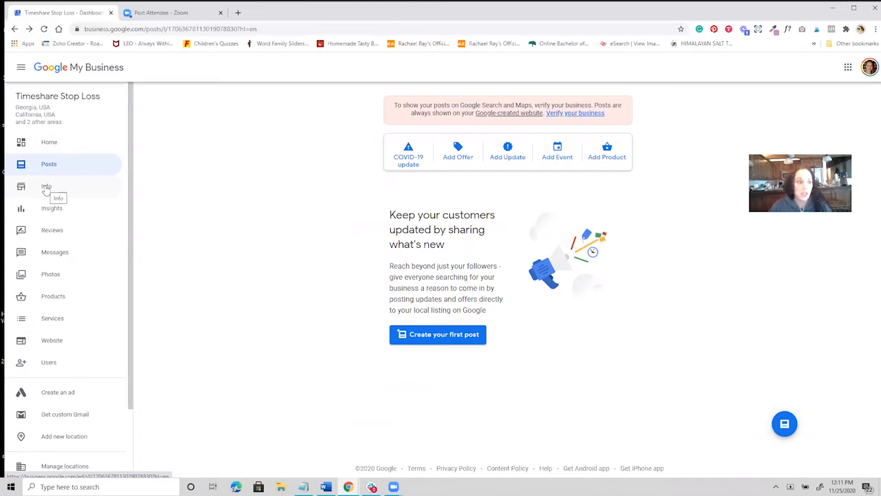
Step: In the business info, add special hours marking 11/26/20 as closed and apply them
{"action": "left_click", "coordinate": [46, 187]}
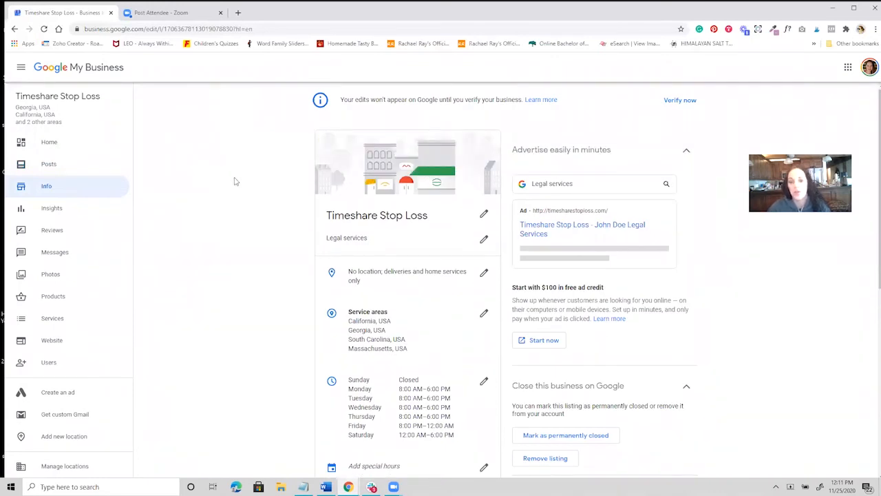
{"action": "scroll", "coordinate": [221, 208], "scroll_direction": "down", "scroll_amount": 1}
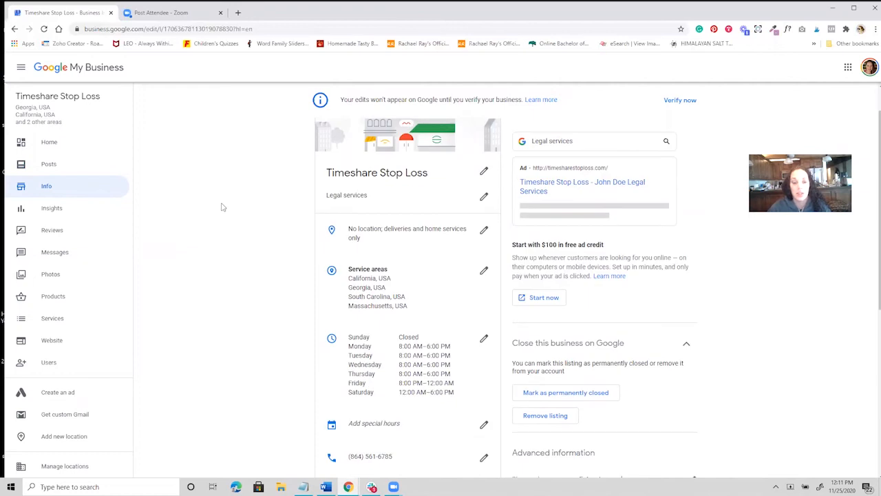
{"action": "scroll", "coordinate": [221, 207], "scroll_direction": "down", "scroll_amount": 1}
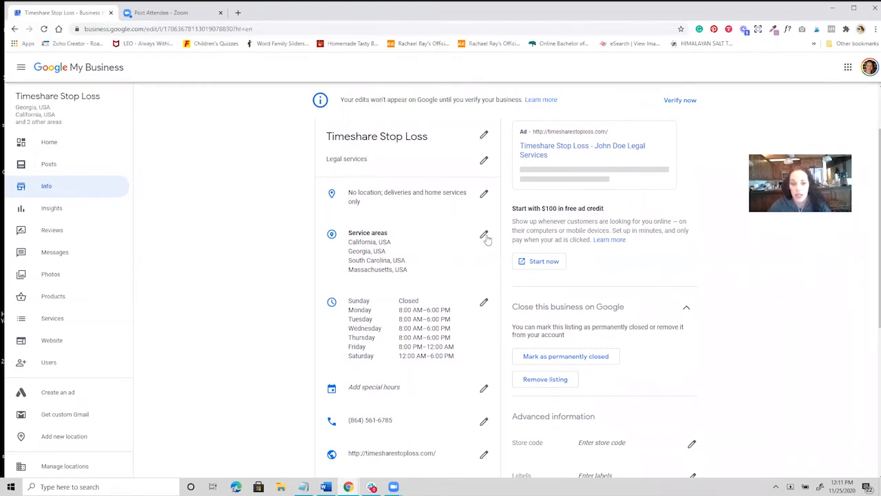
{"action": "scroll", "coordinate": [370, 249], "scroll_direction": "down", "scroll_amount": 3}
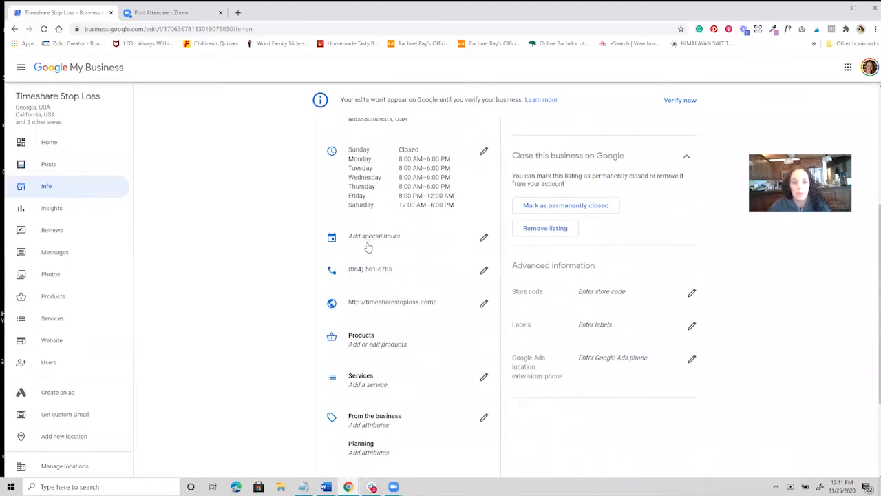
{"action": "left_click", "coordinate": [483, 238]}
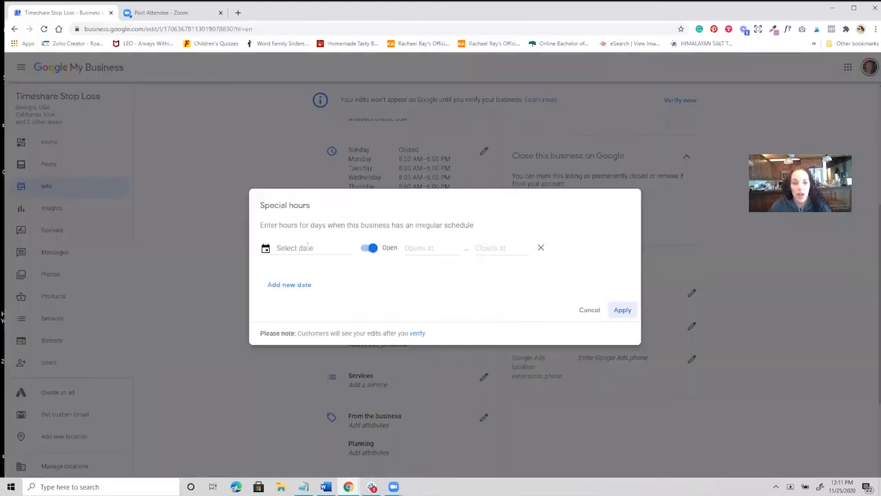
{"action": "left_click", "coordinate": [315, 245]}
{"action": "left_click", "coordinate": [350, 407]}
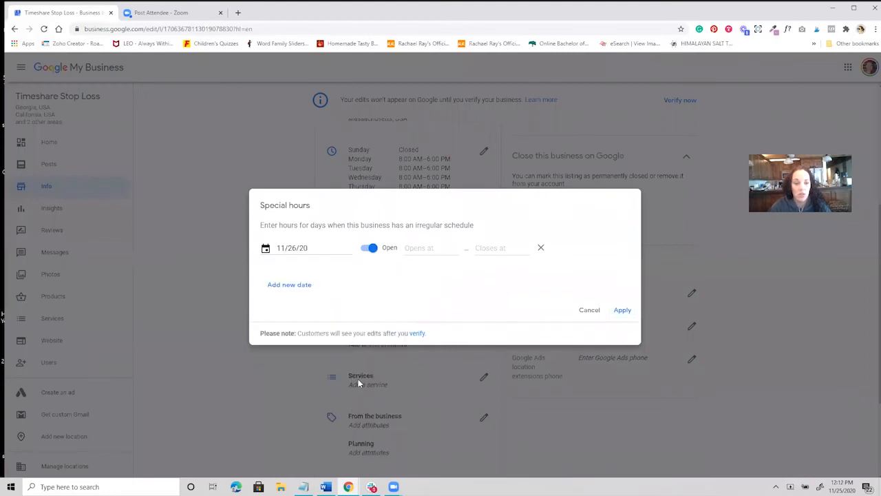
{"action": "left_click", "coordinate": [431, 248]}
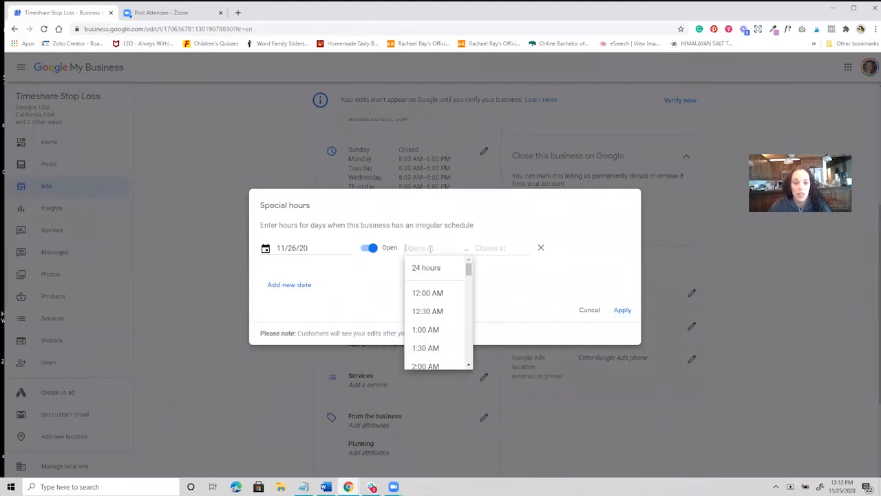
{"action": "left_click", "coordinate": [366, 249]}
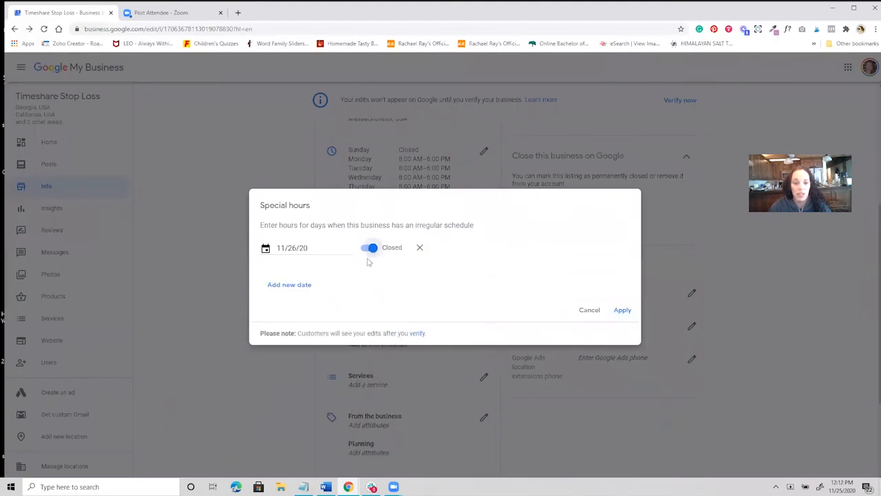
{"action": "left_click", "coordinate": [623, 311]}
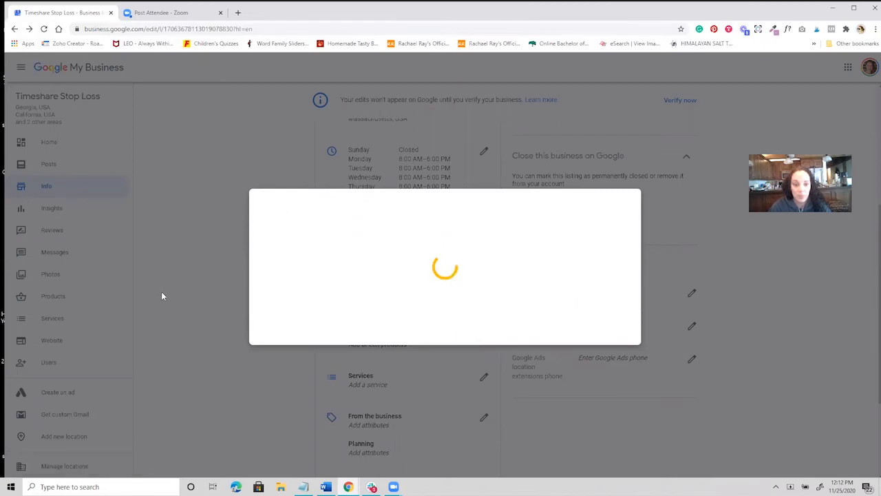
Step: Review the remaining business info fields and open the products page from the Products entry
{"action": "scroll", "coordinate": [213, 270], "scroll_direction": "down", "scroll_amount": 1}
{"action": "scroll", "coordinate": [217, 269], "scroll_direction": "down", "scroll_amount": 1}
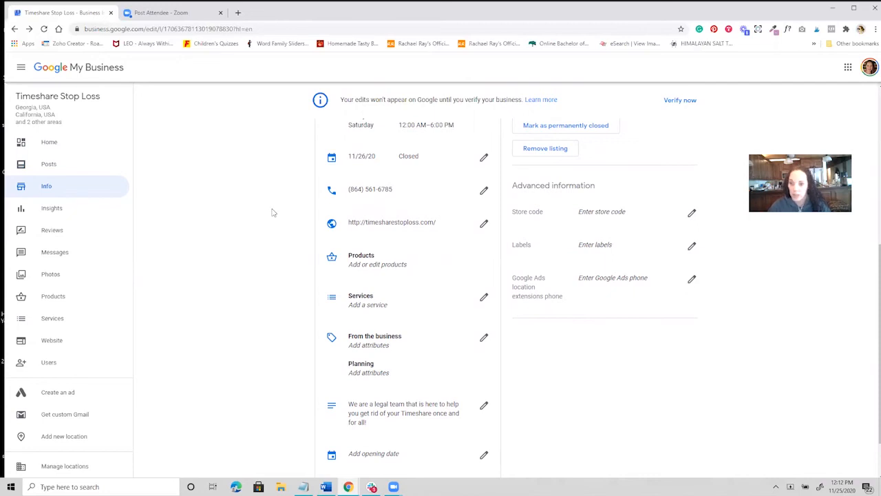
{"action": "scroll", "coordinate": [307, 222], "scroll_direction": "down", "scroll_amount": 1}
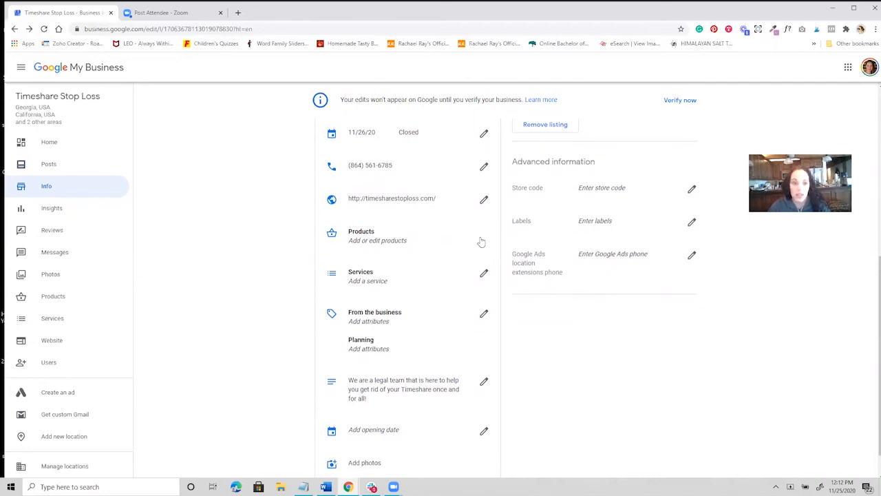
{"action": "left_click", "coordinate": [366, 242]}
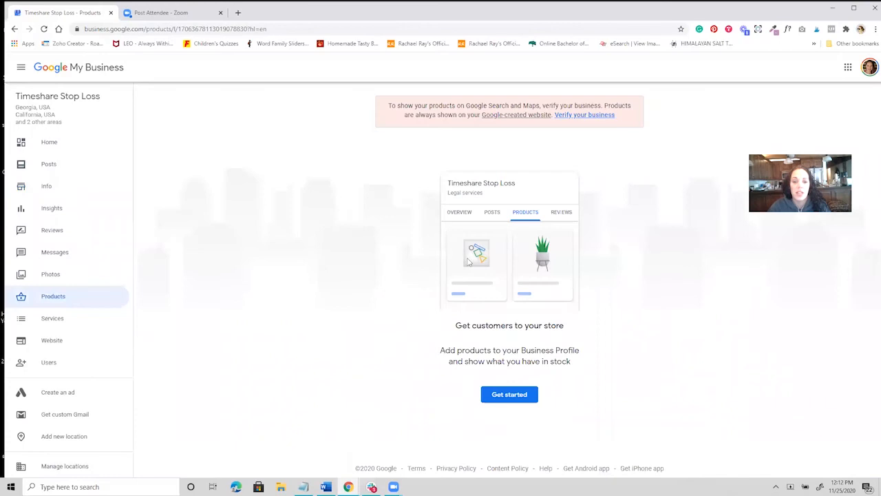
Step: Look over the product form's photo, name, category, price, description and button fields, and close it without saving
{"action": "left_click", "coordinate": [504, 395]}
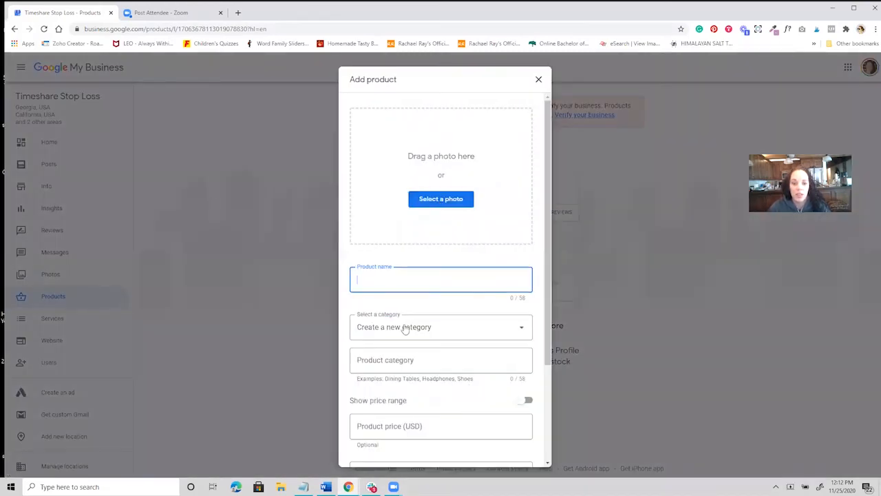
{"action": "scroll", "coordinate": [419, 331], "scroll_direction": "down", "scroll_amount": 2}
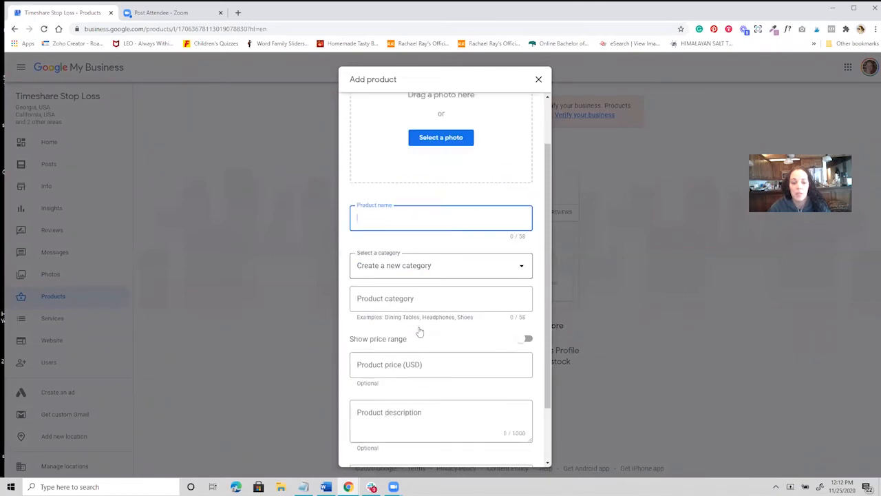
{"action": "scroll", "coordinate": [419, 333], "scroll_direction": "down", "scroll_amount": 1}
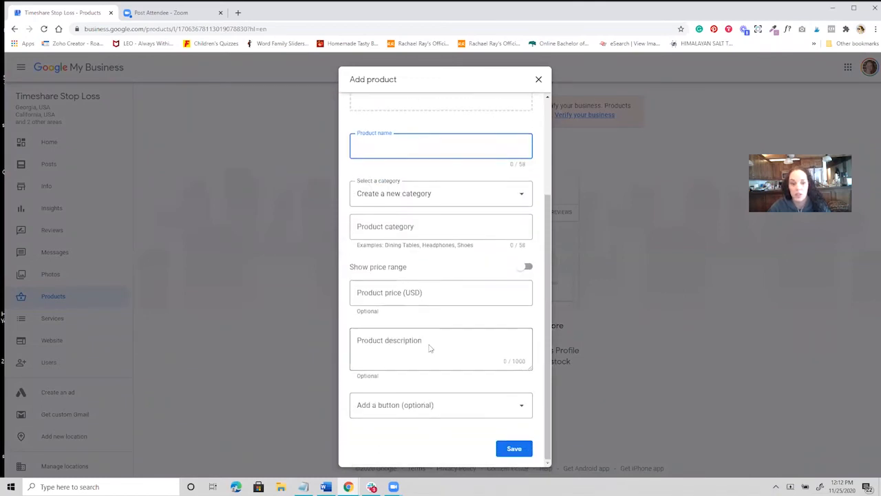
{"action": "scroll", "coordinate": [429, 347], "scroll_direction": "up", "scroll_amount": 2}
{"action": "left_click", "coordinate": [539, 80]}
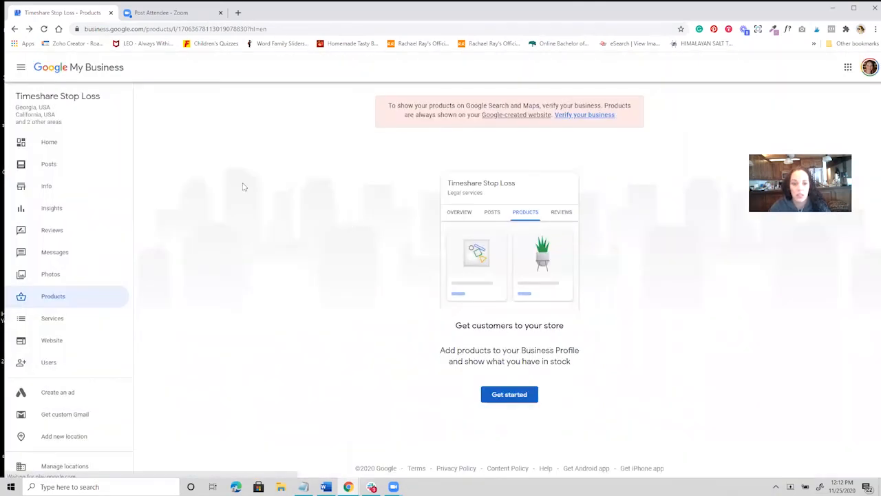
Step: Return to the business info page and review its attributes, description, opening date, advanced information and listing closure options
{"action": "left_click", "coordinate": [14, 30]}
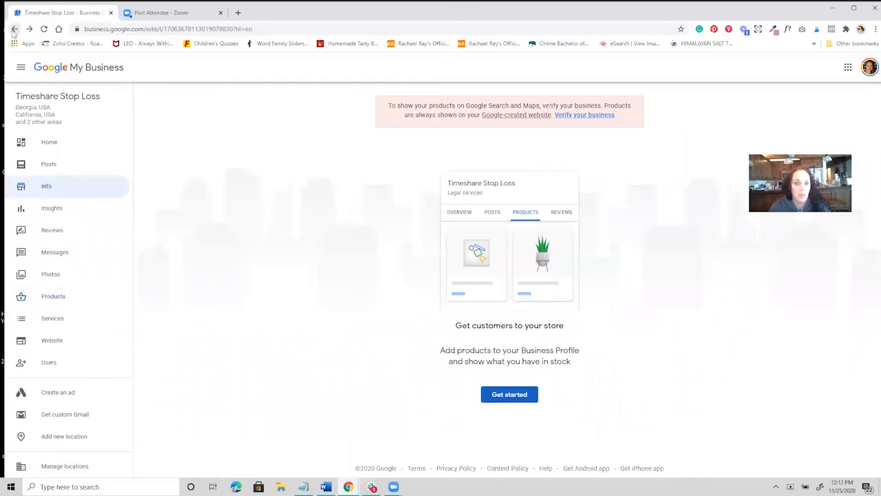
{"action": "scroll", "coordinate": [314, 292], "scroll_direction": "down", "scroll_amount": 1}
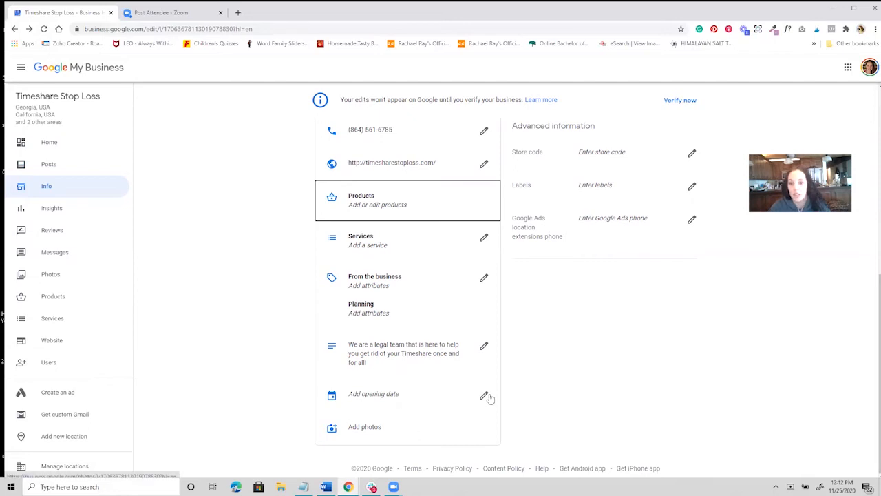
{"action": "scroll", "coordinate": [535, 396], "scroll_direction": "up", "scroll_amount": 1}
{"action": "scroll", "coordinate": [537, 396], "scroll_direction": "up", "scroll_amount": 1}
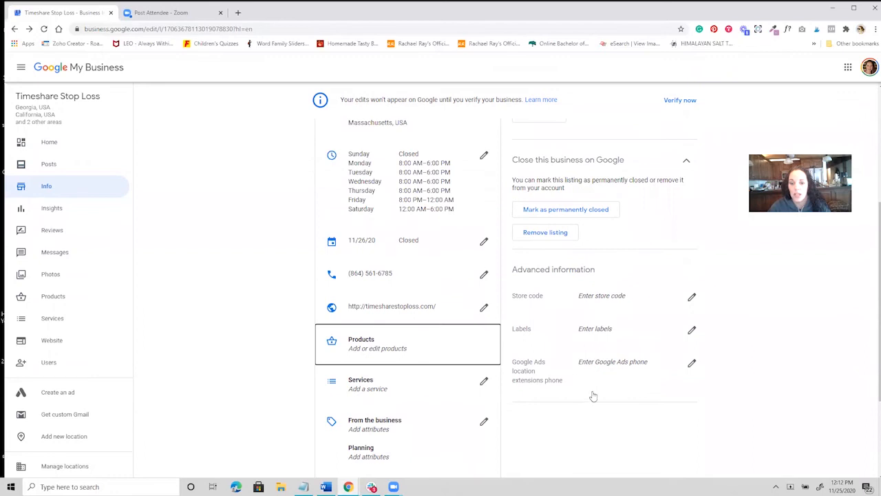
{"action": "scroll", "coordinate": [592, 394], "scroll_direction": "up", "scroll_amount": 2}
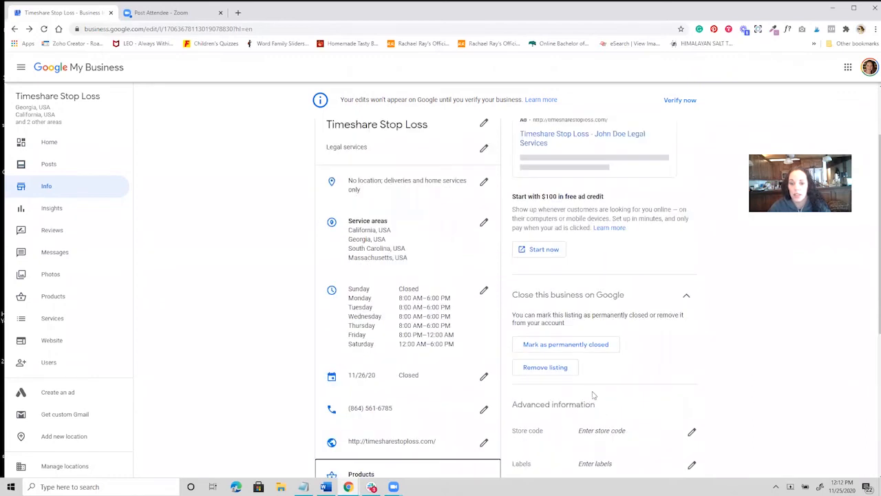
{"action": "scroll", "coordinate": [592, 395], "scroll_direction": "up", "scroll_amount": 2}
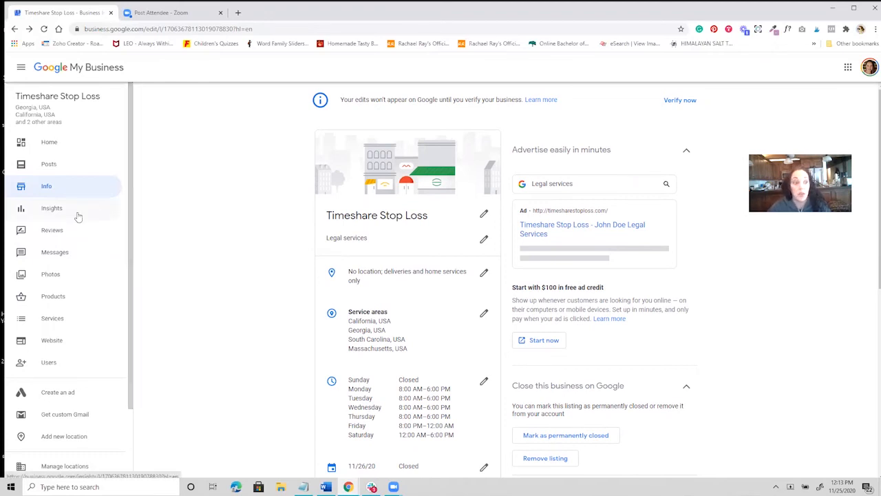
Step: View the Insights, Reviews and Messages pages of the listing
{"action": "left_click", "coordinate": [52, 213]}
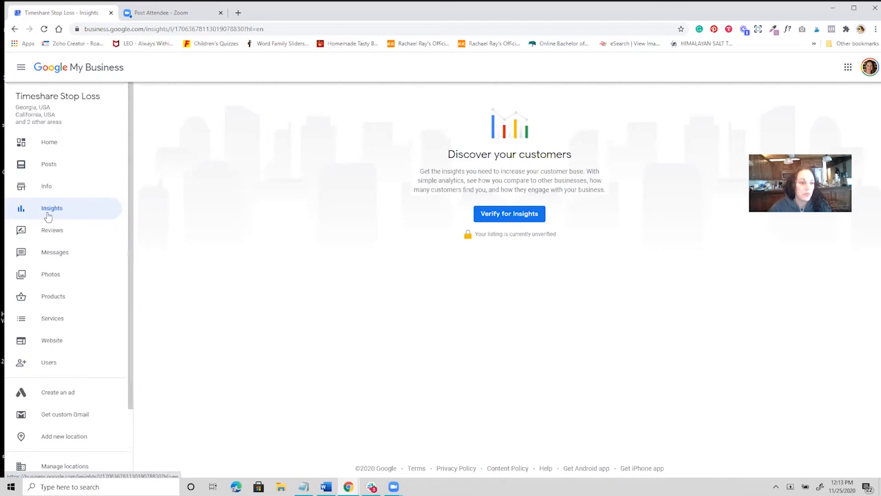
{"action": "left_click", "coordinate": [57, 233]}
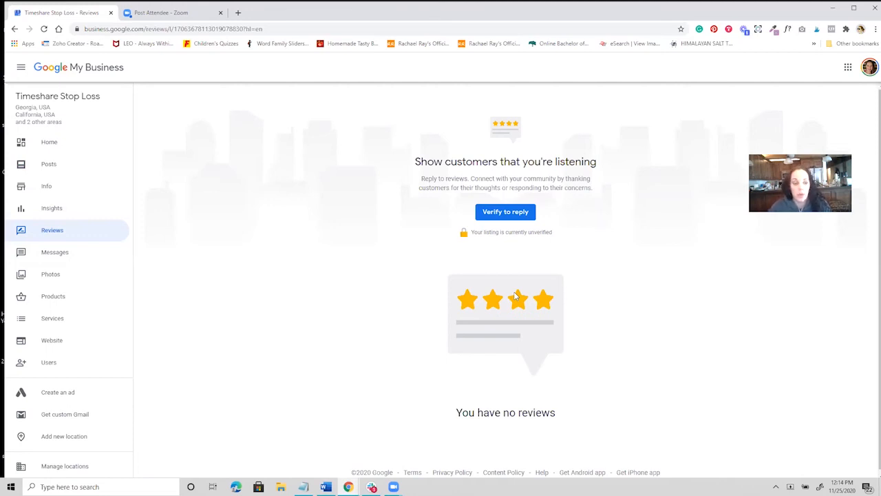
{"action": "left_click", "coordinate": [47, 255]}
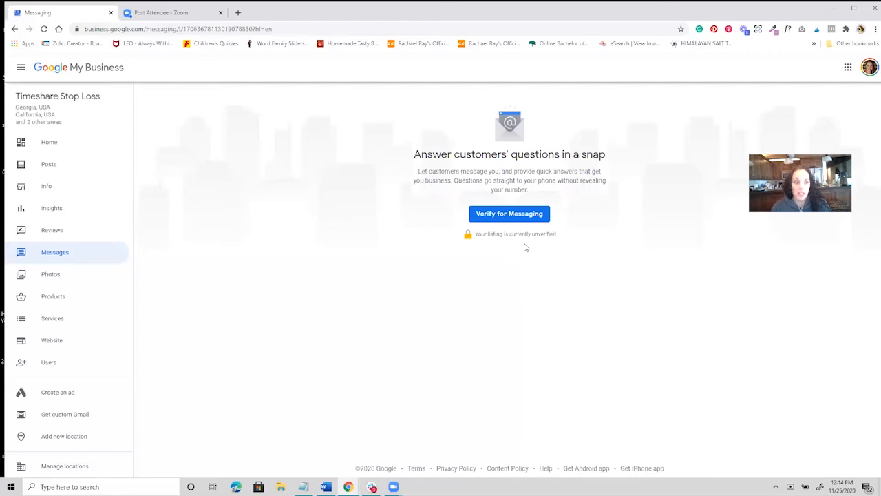
Step: On the Photos page, dismiss the posting tip and look through the Overview, At work, Team and Identity categories
{"action": "left_click", "coordinate": [55, 277]}
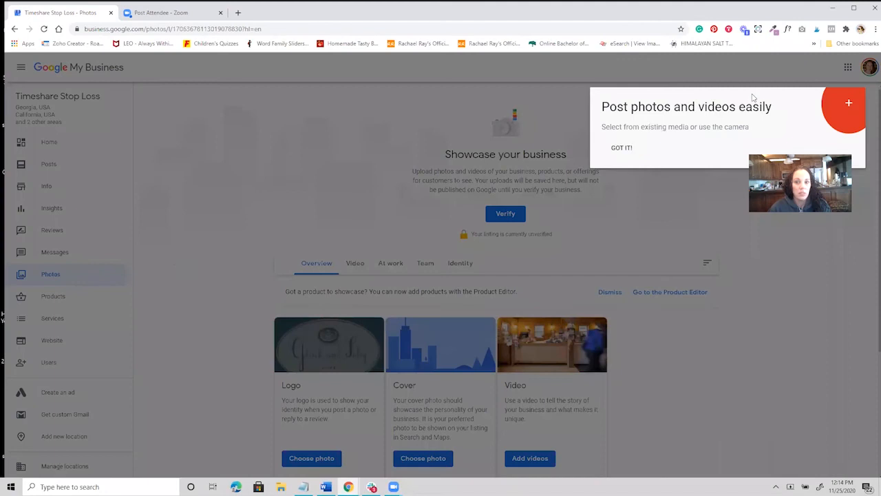
{"action": "left_click", "coordinate": [616, 147]}
{"action": "scroll", "coordinate": [179, 165], "scroll_direction": "down", "scroll_amount": 1}
{"action": "scroll", "coordinate": [183, 216], "scroll_direction": "down", "scroll_amount": 1}
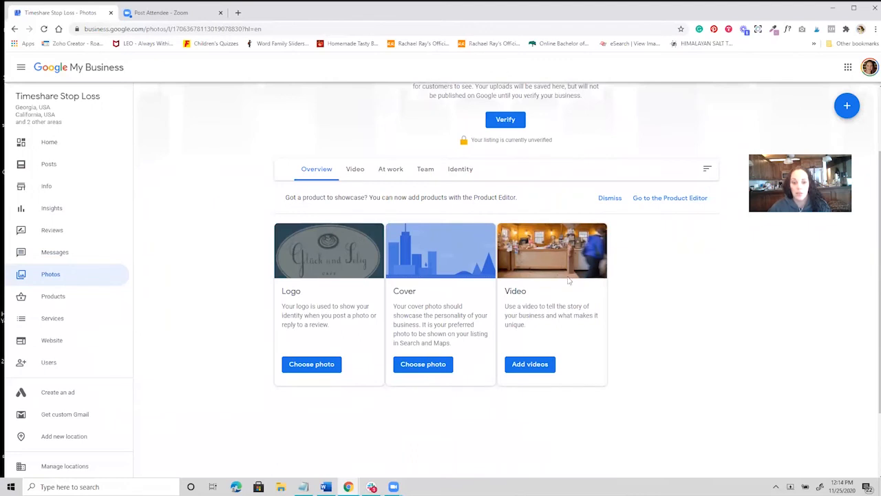
{"action": "left_click", "coordinate": [391, 174]}
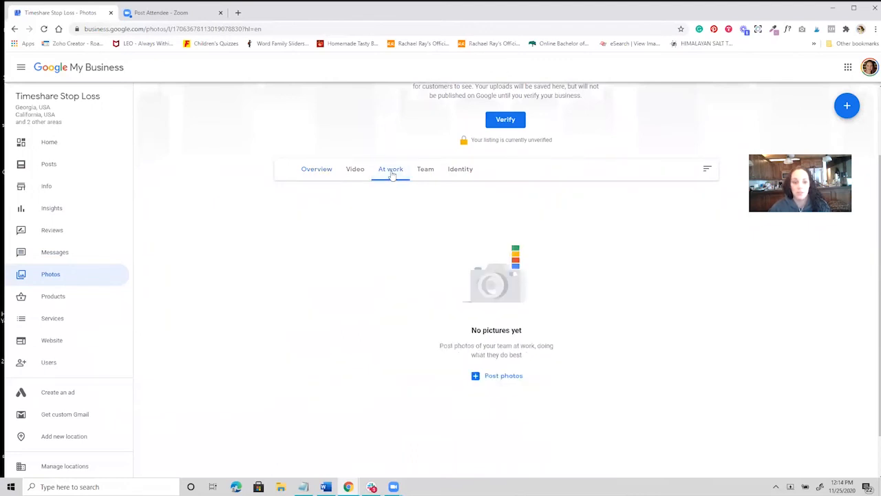
{"action": "left_click", "coordinate": [423, 171]}
{"action": "left_click", "coordinate": [460, 172]}
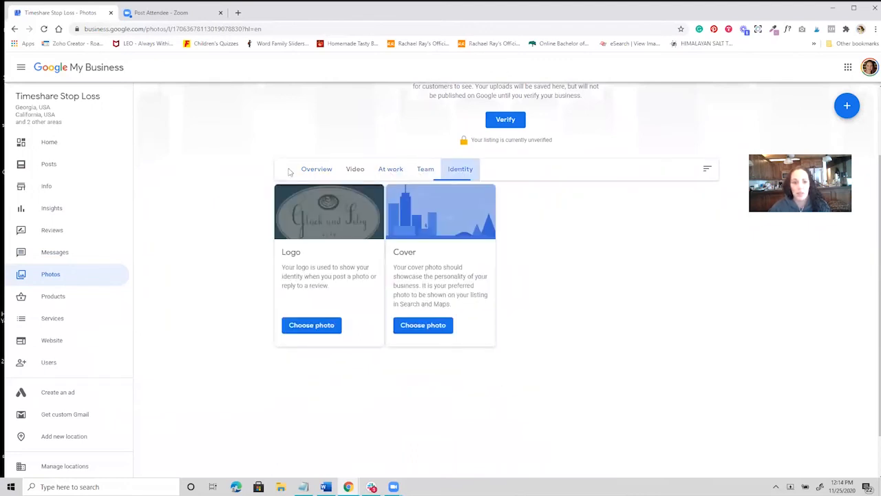
{"action": "left_click", "coordinate": [314, 172]}
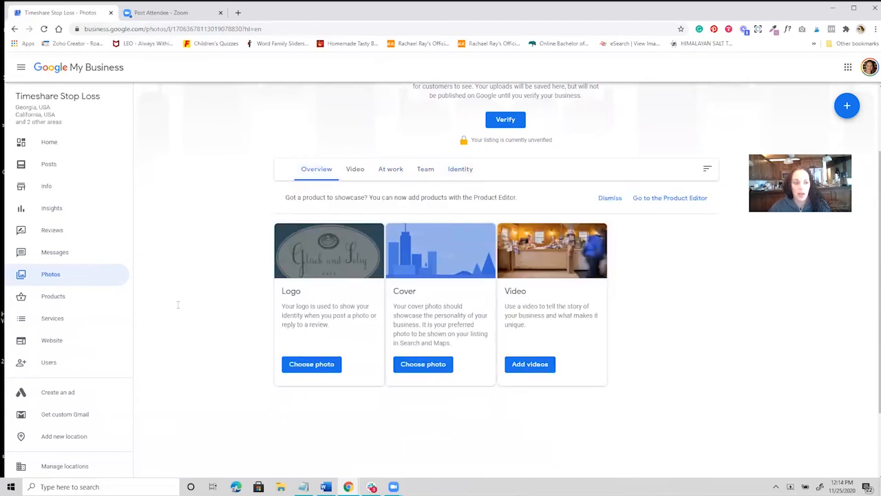
Step: Revisit the products page, and on the Services page enter the custom service "Deed Transfer" under Legal services
{"action": "left_click", "coordinate": [66, 300]}
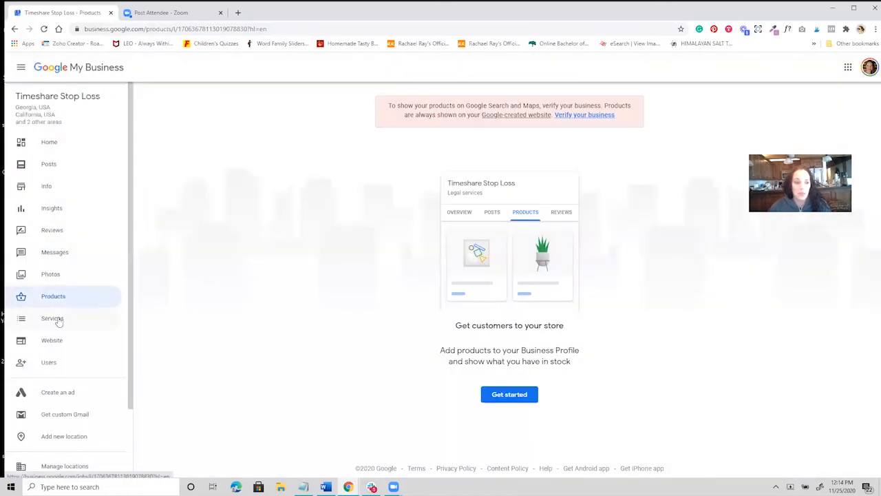
{"action": "left_click", "coordinate": [54, 319]}
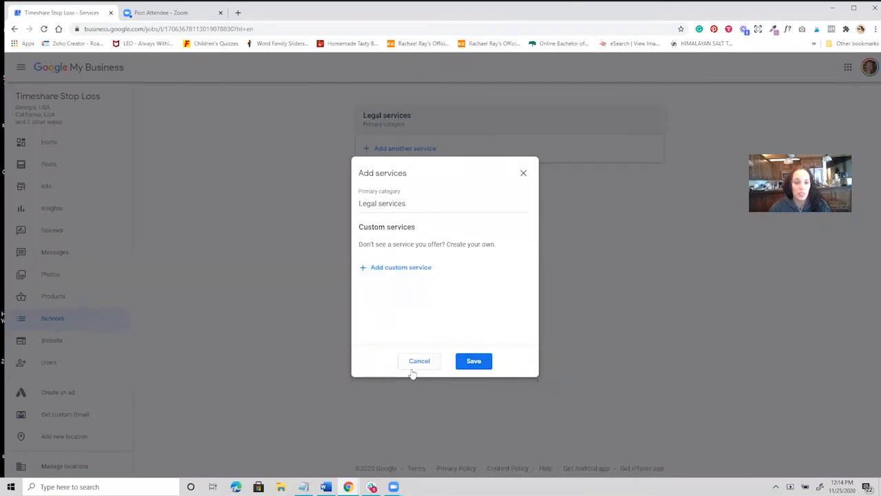
{"action": "left_click", "coordinate": [390, 270]}
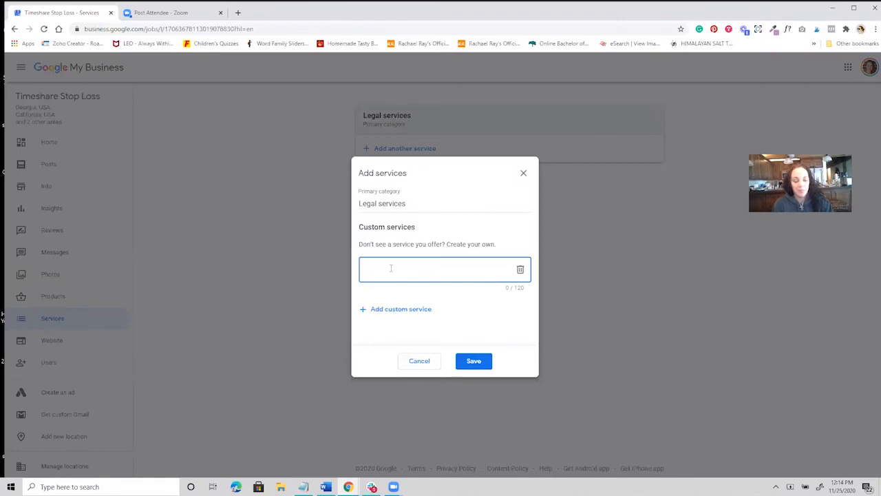
{"action": "type", "text": "Deed Trand"}
{"action": "type", "text": "fer"}
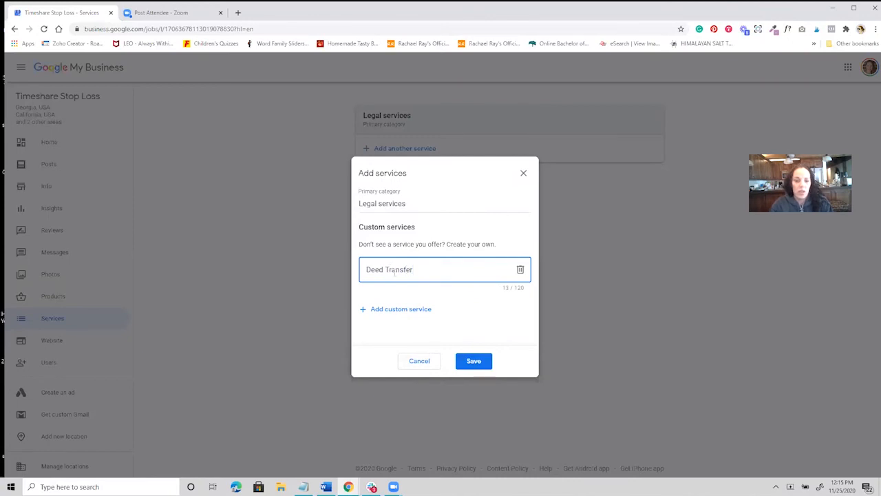
Step: Add a second custom service named "Mortgage Reversal" and save the services
{"action": "left_click", "coordinate": [401, 315]}
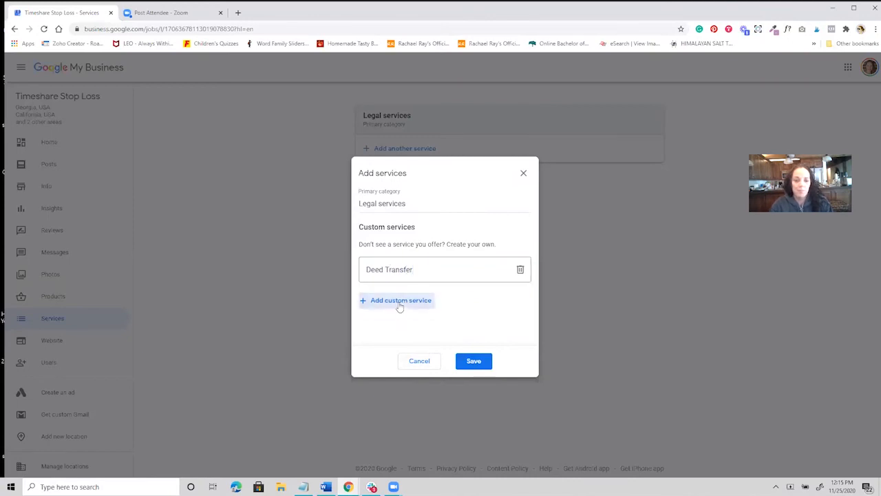
{"action": "left_click", "coordinate": [399, 302]}
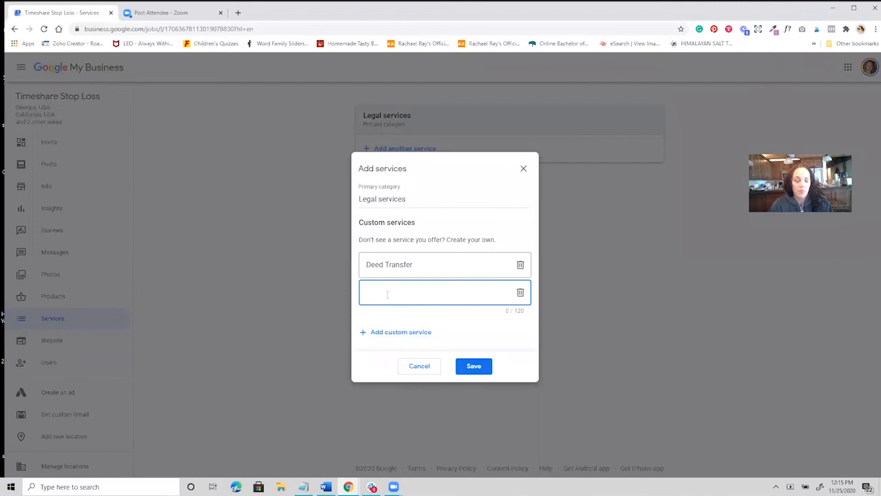
{"action": "type", "text": "Mortg"}
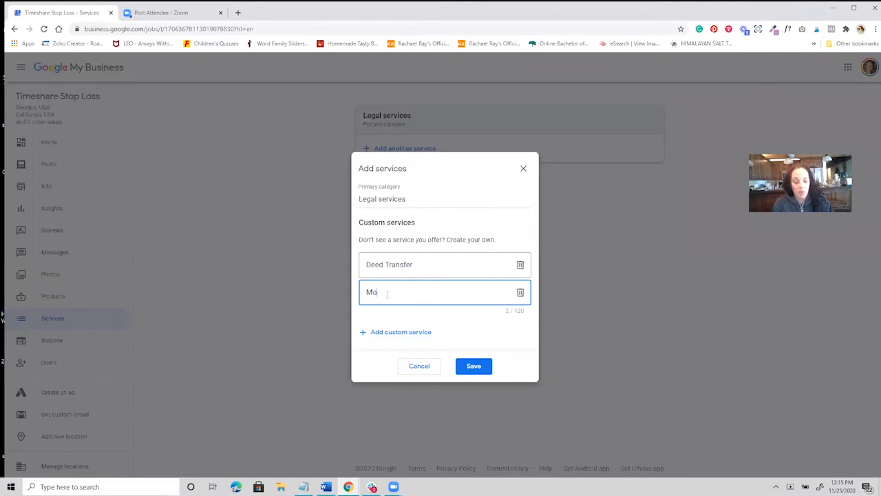
{"action": "type", "text": "age Reversal"}
{"action": "left_click", "coordinate": [473, 366]}
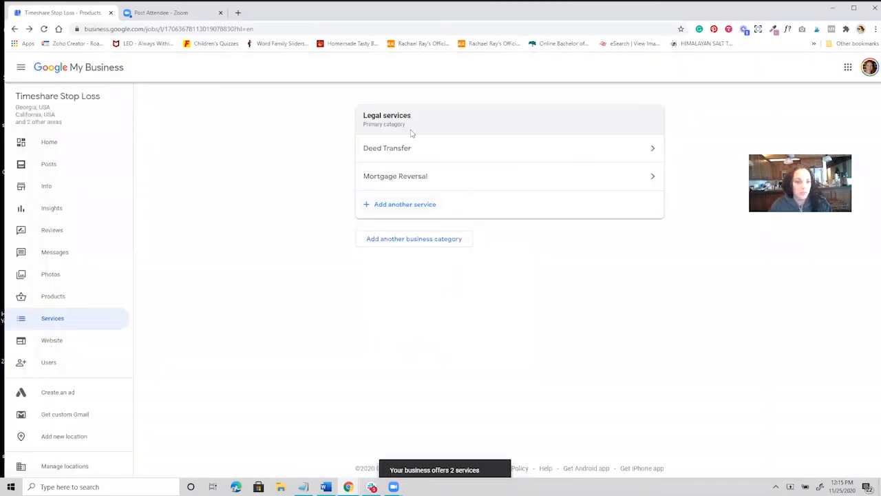
Step: Start the free business website and dismiss its welcome screen and the introductory editing tips
{"action": "left_click", "coordinate": [54, 345]}
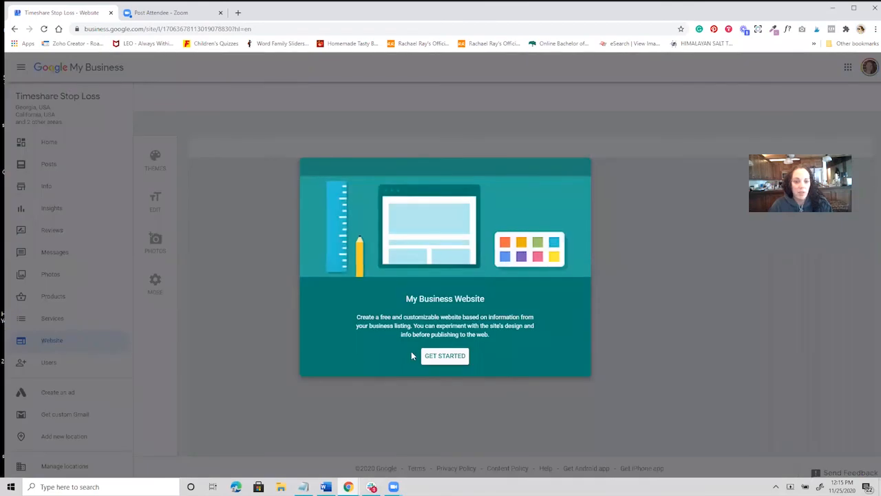
{"action": "left_click", "coordinate": [448, 356]}
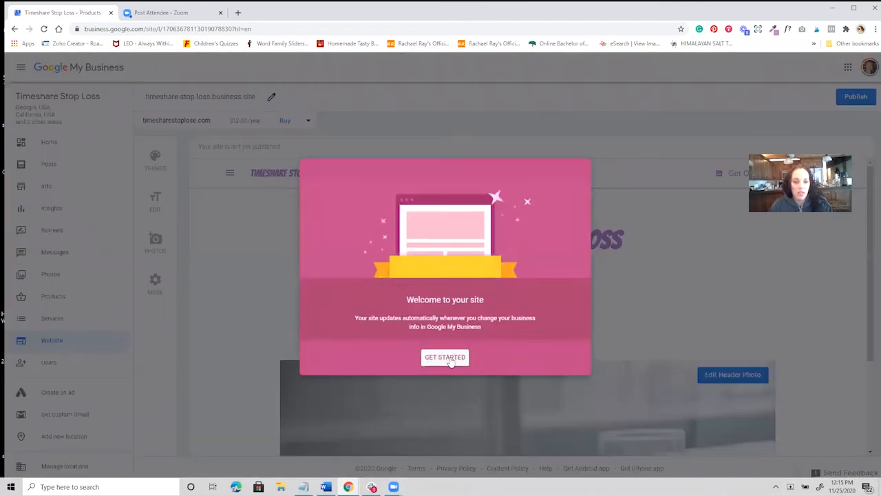
{"action": "left_click", "coordinate": [451, 363]}
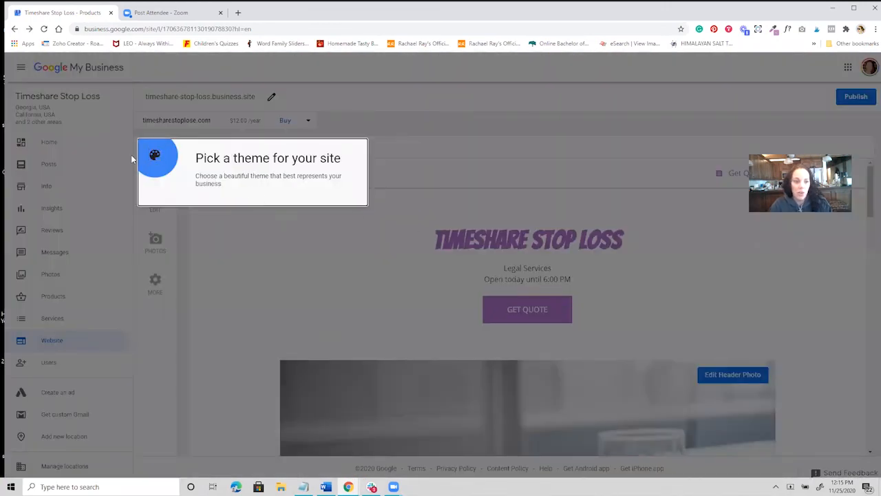
{"action": "left_click", "coordinate": [304, 248]}
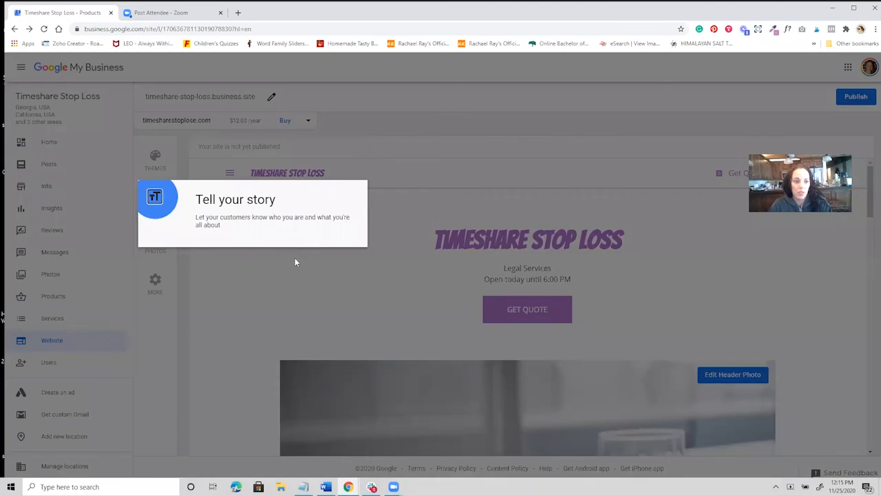
{"action": "left_click", "coordinate": [290, 269]}
{"action": "left_click", "coordinate": [291, 269]}
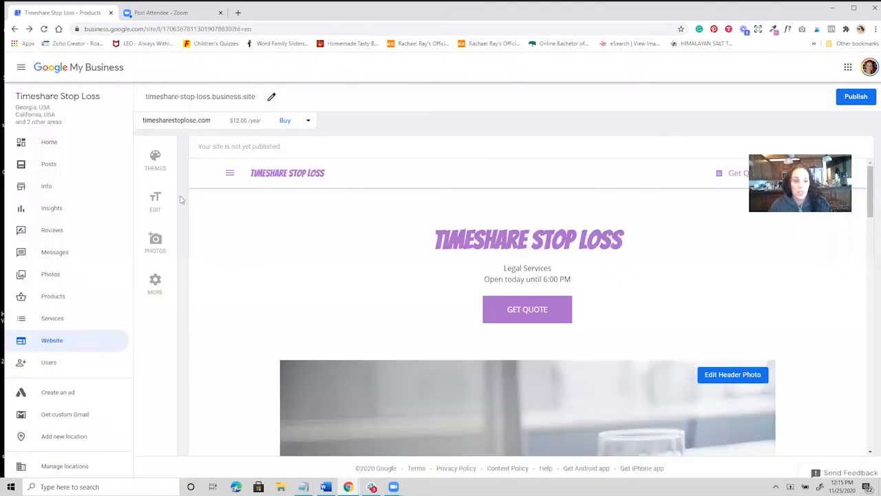
Step: Look over the website's themes, text editing, gallery photo upload and additional site settings without changing anything
{"action": "left_click", "coordinate": [155, 158]}
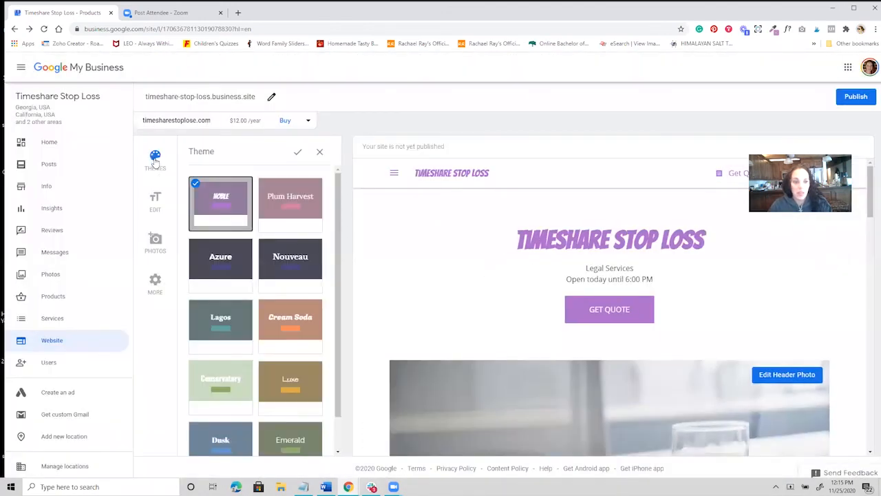
{"action": "scroll", "coordinate": [253, 275], "scroll_direction": "down", "scroll_amount": 1}
{"action": "left_click", "coordinate": [155, 199]}
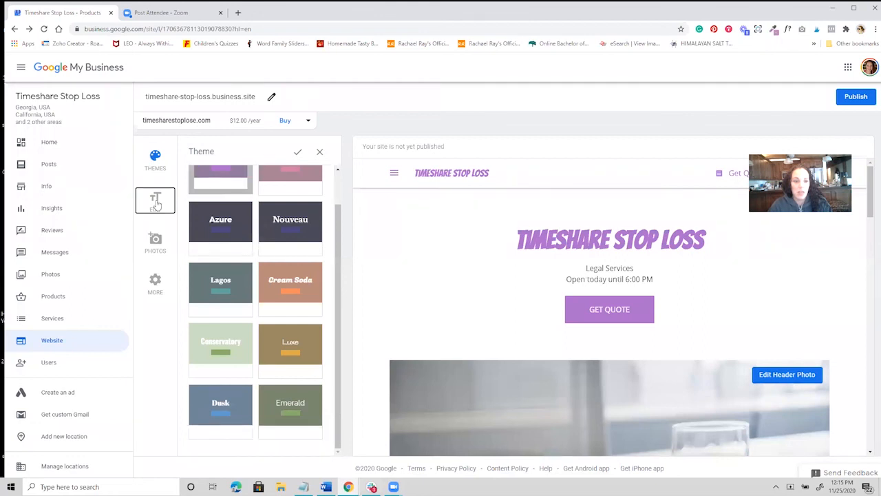
{"action": "left_click", "coordinate": [155, 239]}
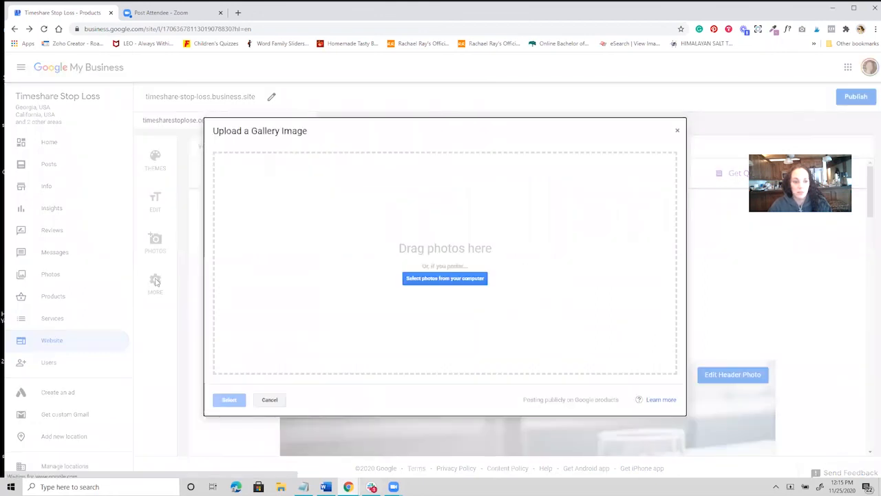
{"action": "left_click", "coordinate": [277, 399]}
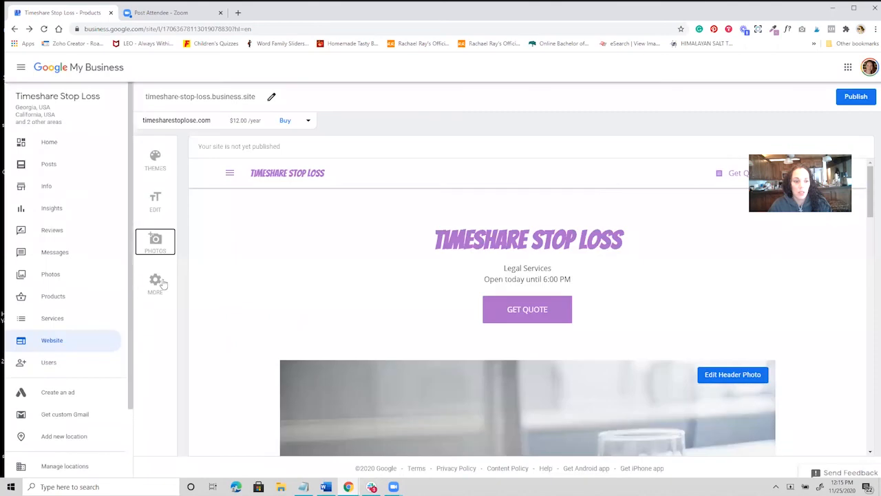
{"action": "left_click", "coordinate": [158, 282]}
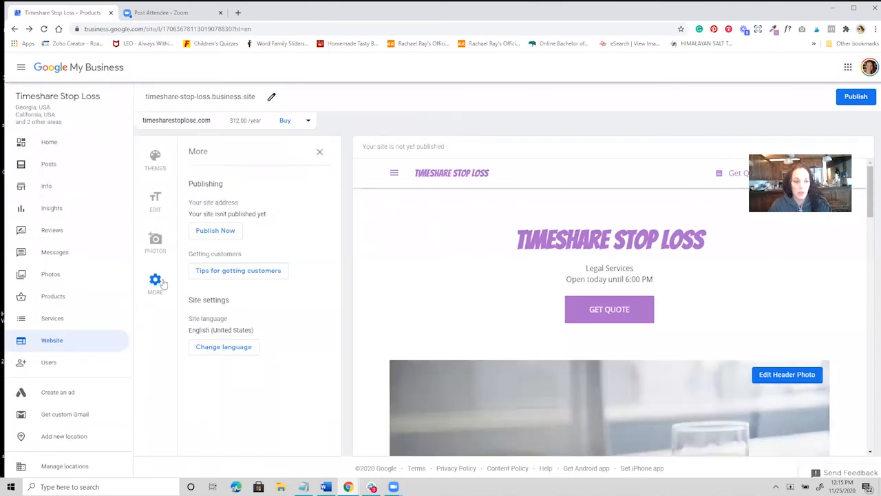
Step: Close the additional site settings, view who manages the listing, and close the user list without adding anyone
{"action": "left_click", "coordinate": [320, 152]}
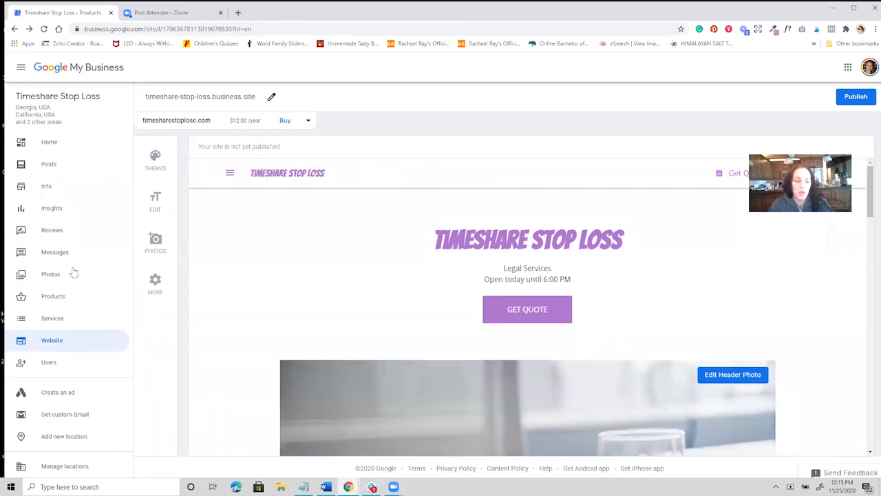
{"action": "left_click", "coordinate": [49, 365]}
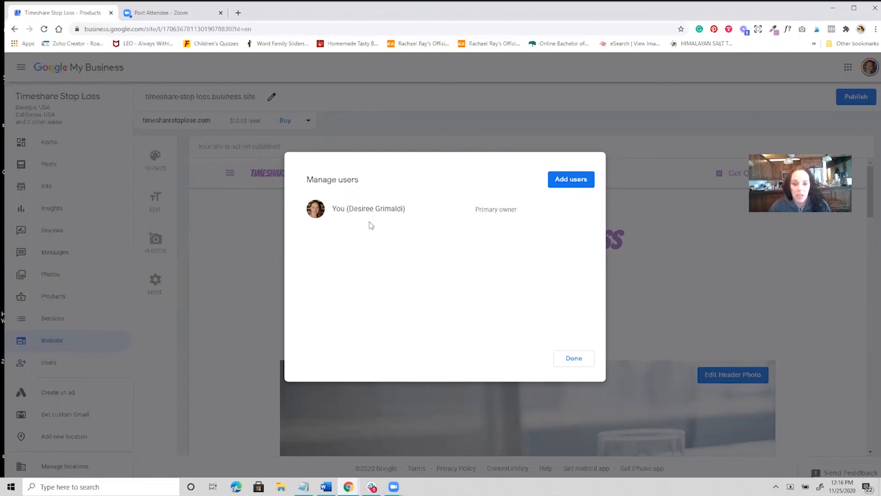
{"action": "left_click", "coordinate": [577, 360]}
Step: Open the ad creation page for the business briefly and close it again without setting up a campaign
{"action": "scroll", "coordinate": [69, 324], "scroll_direction": "down", "scroll_amount": 1}
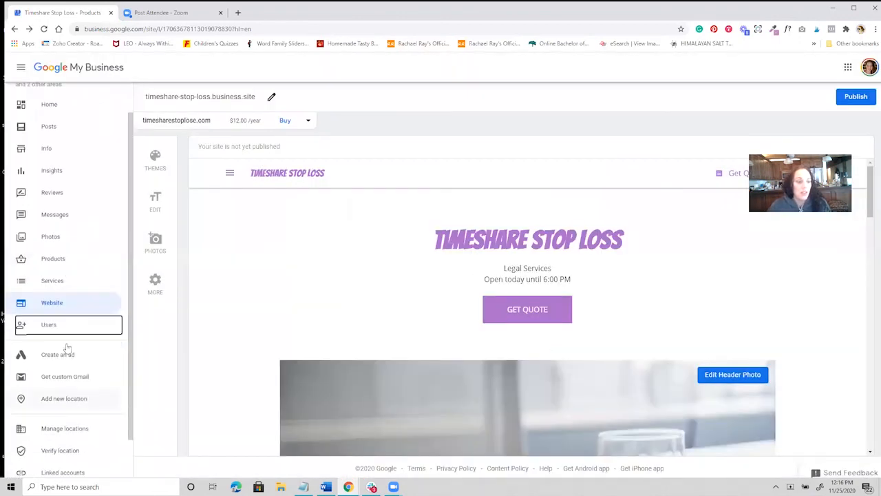
{"action": "left_click", "coordinate": [74, 356]}
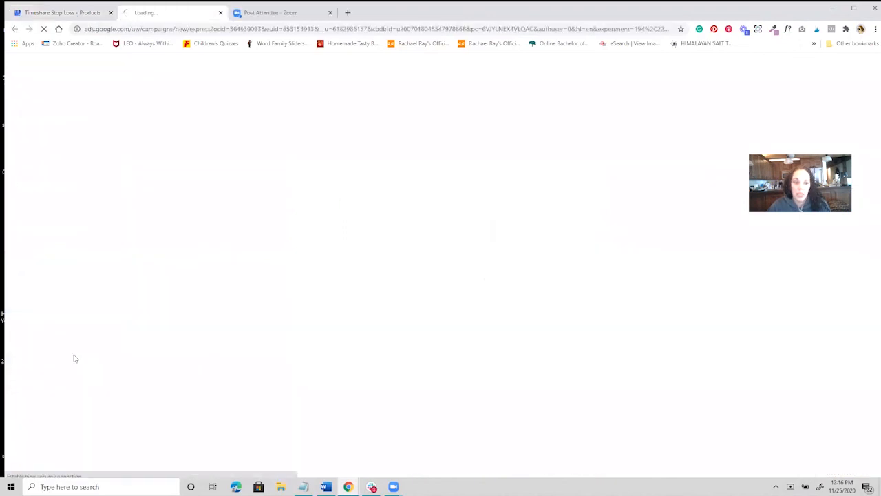
{"action": "key", "text": "ctrl+w"}
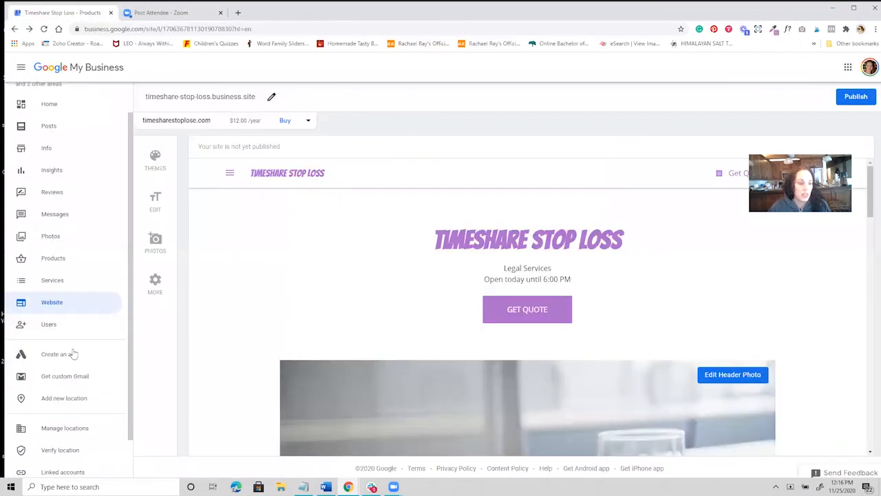
Step: Look over the remaining location, verification, linked account and settings options, and return to the listing's Home page
{"action": "scroll", "coordinate": [82, 338], "scroll_direction": "down", "scroll_amount": 1}
{"action": "scroll", "coordinate": [82, 337], "scroll_direction": "down", "scroll_amount": 1}
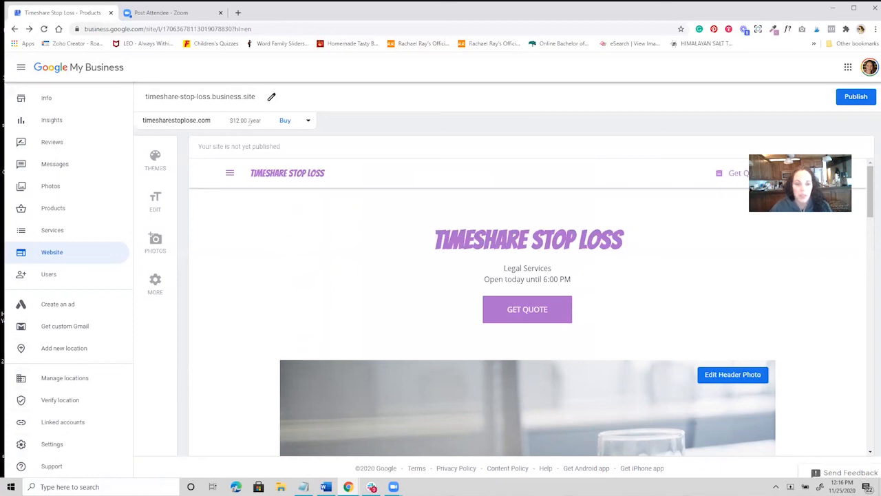
{"action": "scroll", "coordinate": [113, 164], "scroll_direction": "up", "scroll_amount": 3}
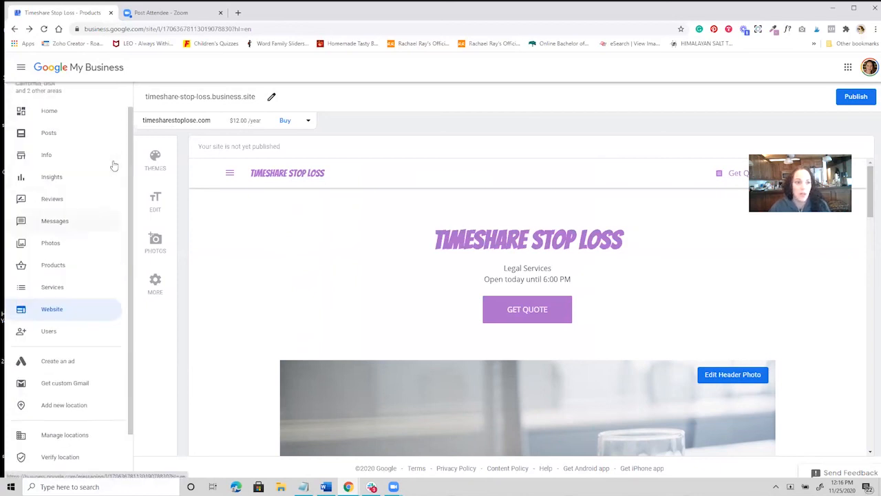
{"action": "left_click", "coordinate": [50, 148]}
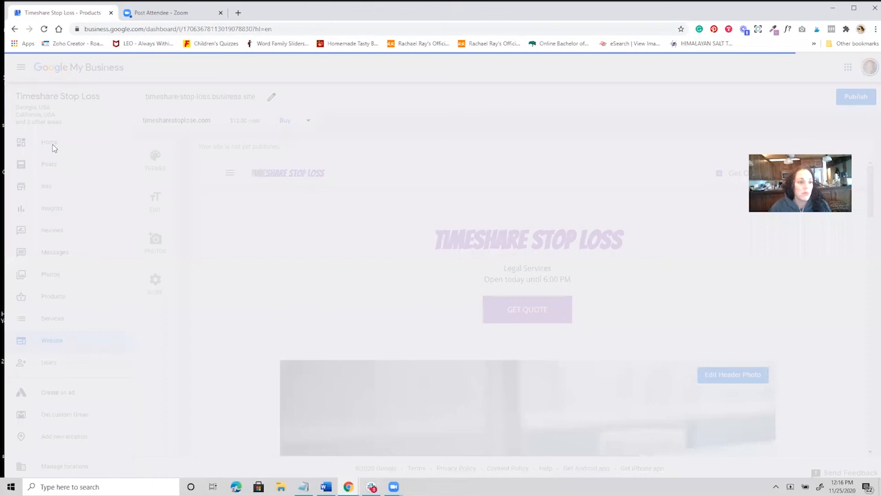